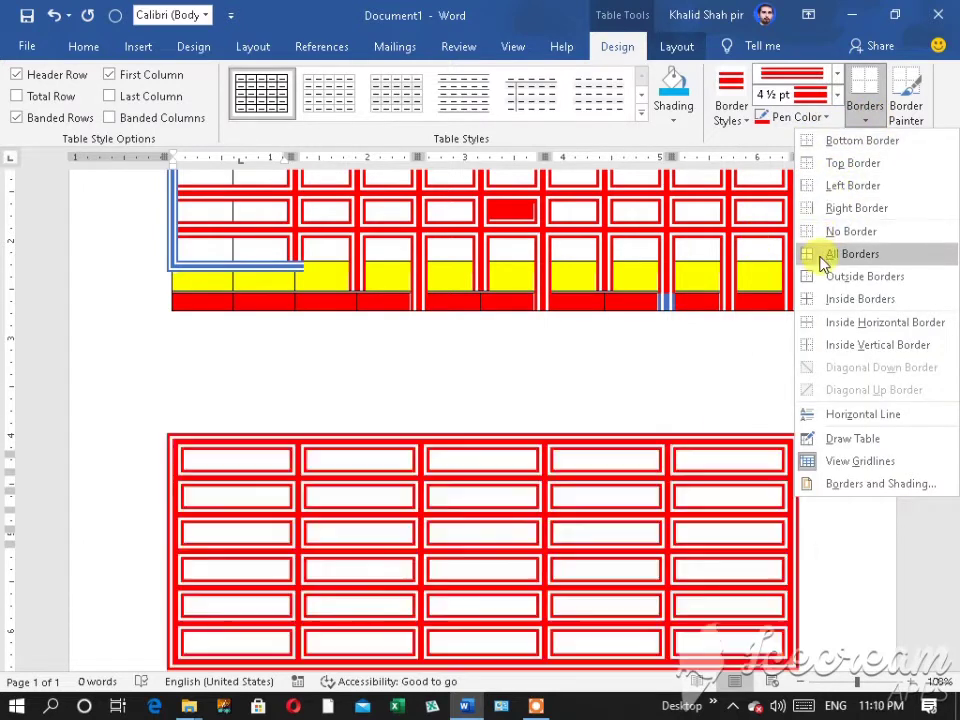
Step: Apply all borders in the red 4½ pt triple-line style to the five-column table and place the cursor below it
{"action": "left_click", "coordinate": [822, 254]}
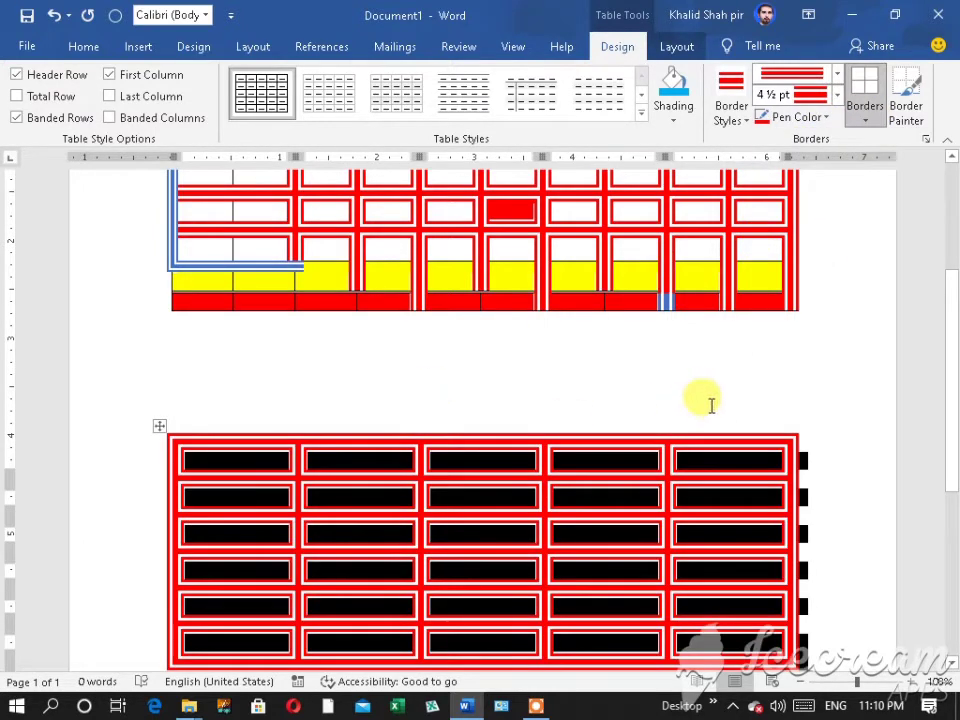
{"action": "scroll", "coordinate": [710, 402], "scroll_direction": "down", "scroll_amount": 4}
{"action": "left_click", "coordinate": [480, 495]}
{"action": "scroll", "coordinate": [480, 495], "scroll_direction": "down", "scroll_amount": 1}
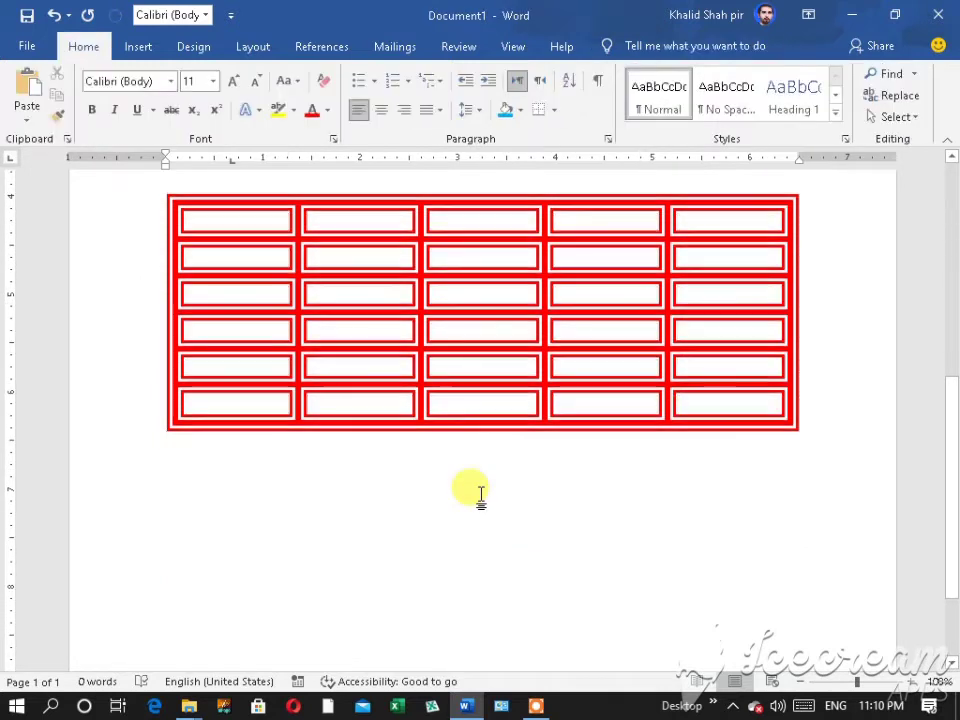
Step: Add a blank line below the red-bordered table and insert a table with 5 columns and 6 rows there
{"action": "key", "text": "Return"}
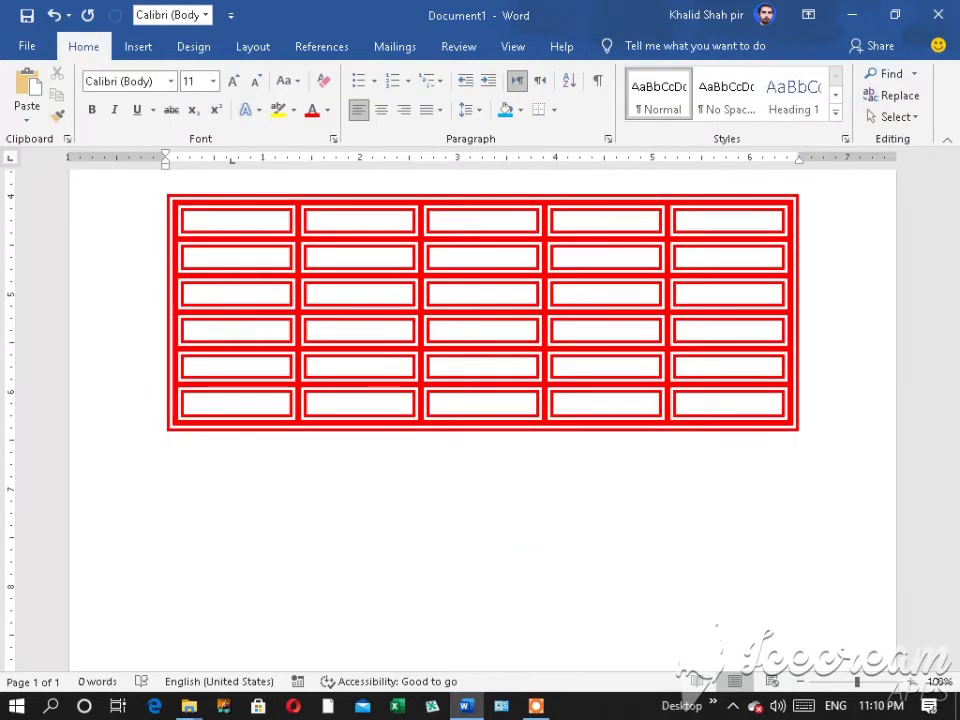
{"action": "left_click", "coordinate": [132, 48]}
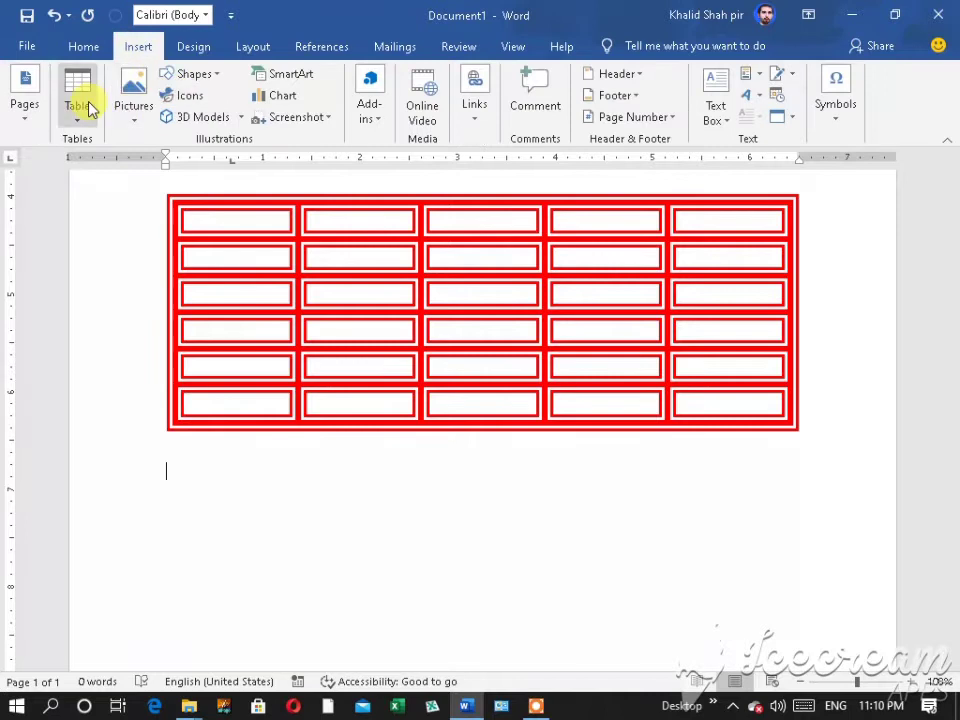
{"action": "left_click", "coordinate": [82, 102]}
{"action": "left_click", "coordinate": [145, 257]}
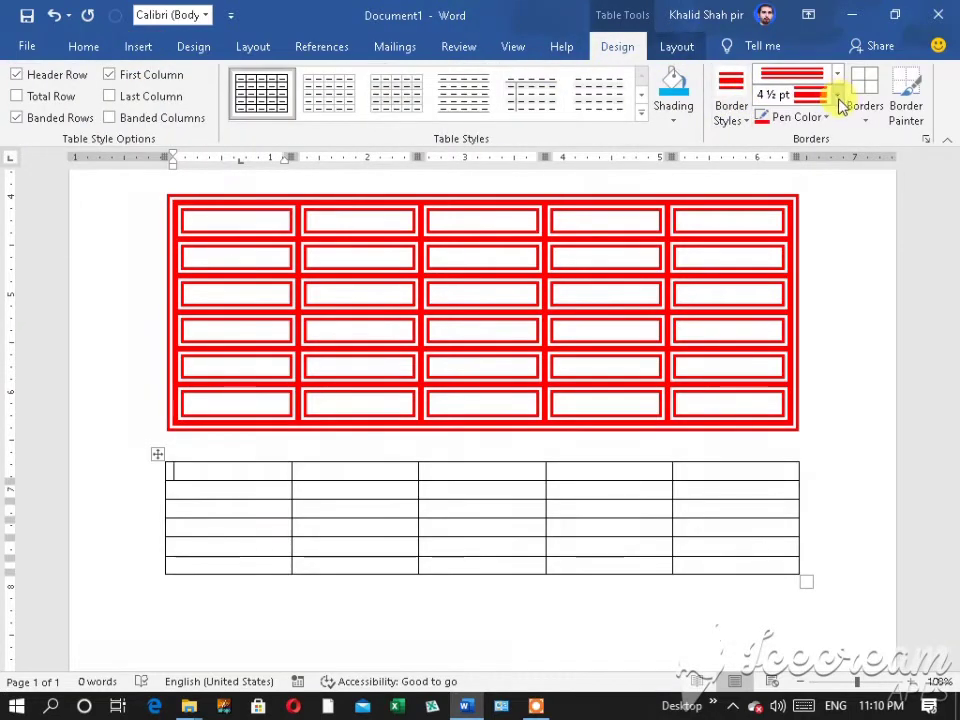
Step: Set the border pen to 1½ pt weight and light blue, and leave border painting mode
{"action": "left_click", "coordinate": [837, 94]}
{"action": "left_click", "coordinate": [812, 216]}
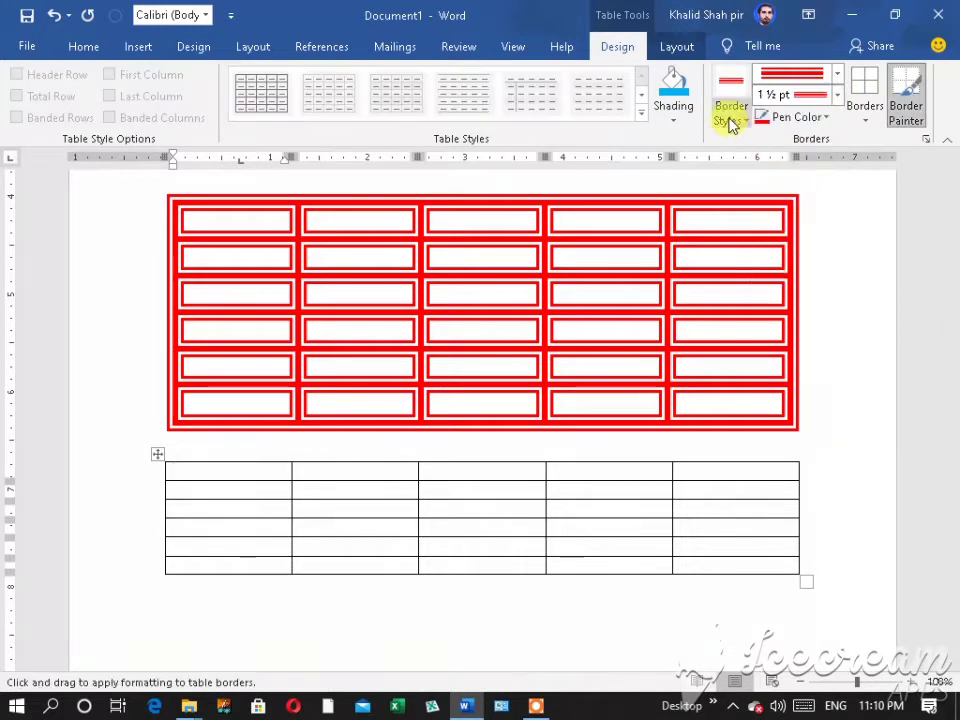
{"action": "left_click", "coordinate": [805, 118]}
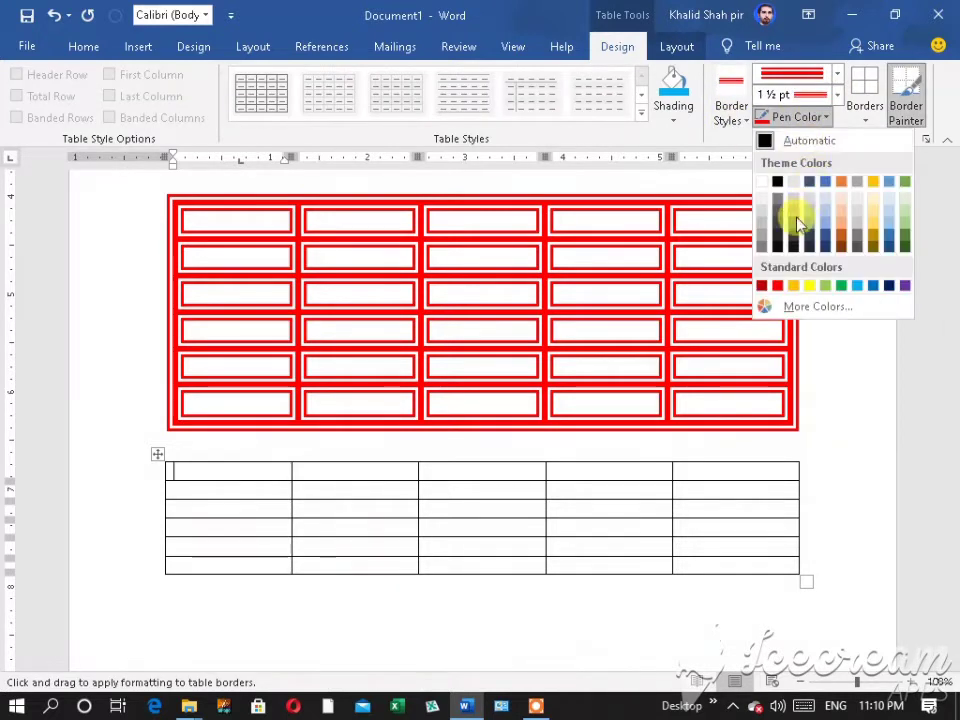
{"action": "left_click", "coordinate": [857, 285]}
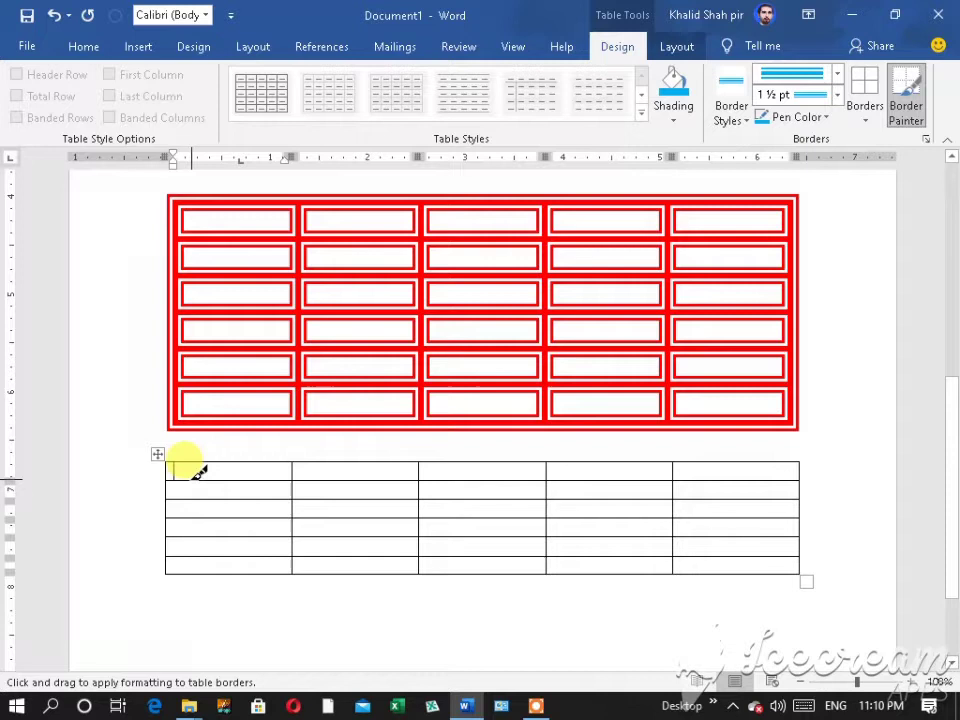
{"action": "key", "text": "Escape"}
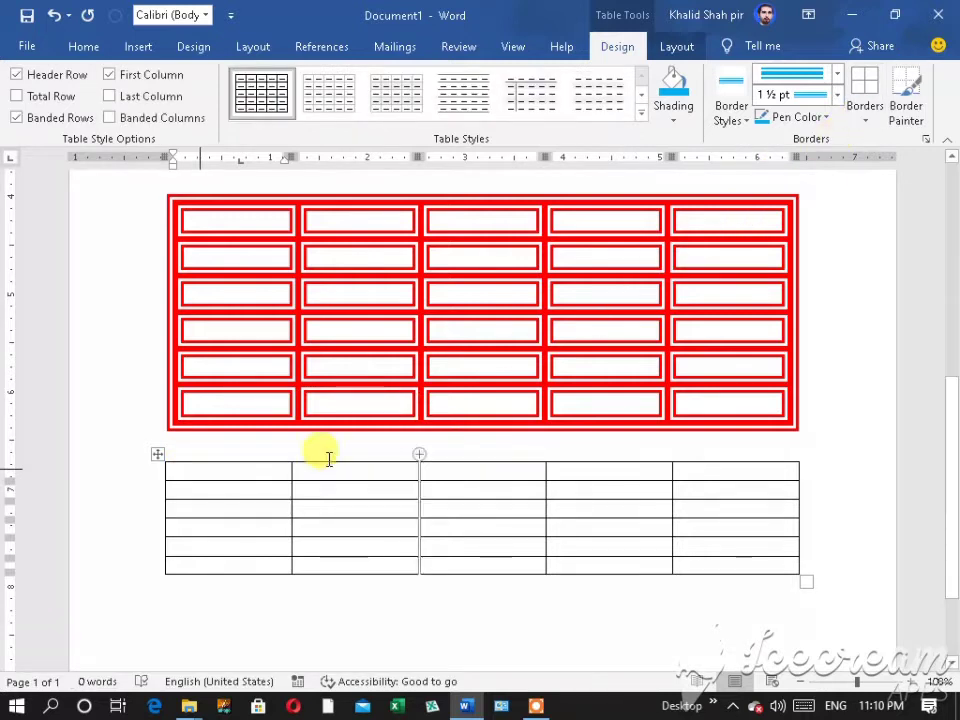
Step: Apply all borders in the current light blue style to the new table's first three columns
{"action": "left_click_drag", "start_coordinate": [222, 487], "coordinate": [435, 497]}
{"action": "left_click", "coordinate": [866, 119]}
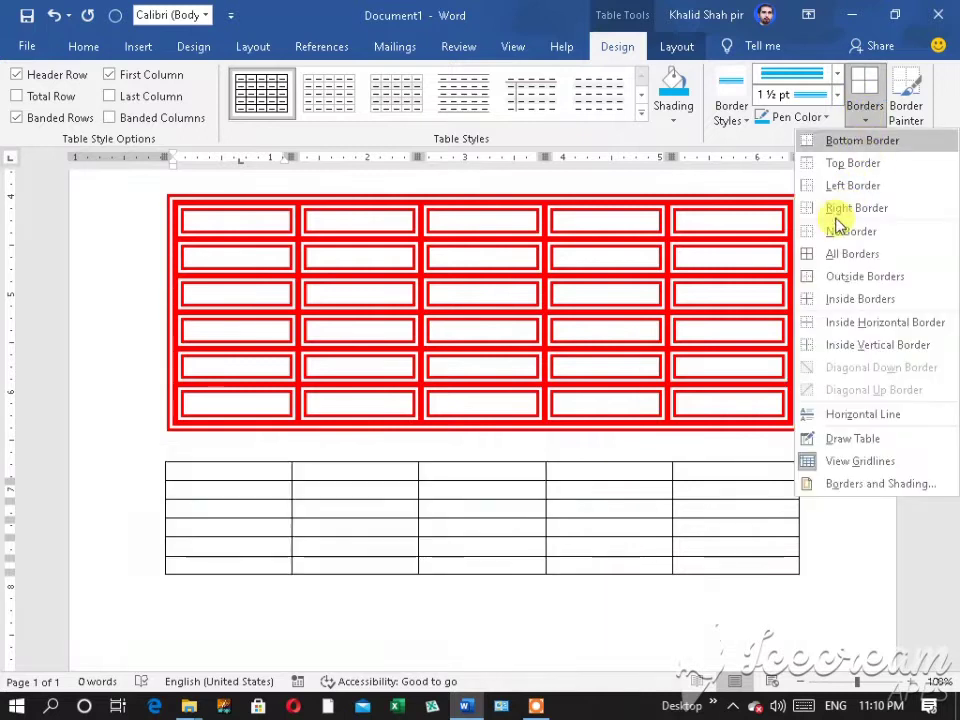
{"action": "left_click", "coordinate": [820, 258]}
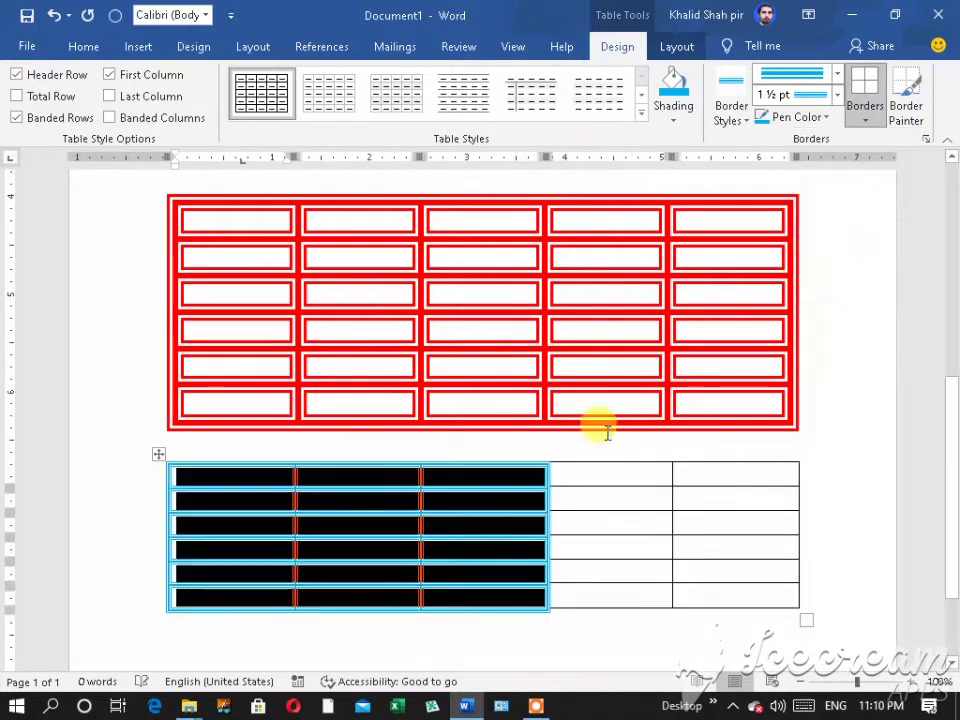
Step: Apply all borders in the light blue style to the table's last two columns and deselect them
{"action": "left_click", "coordinate": [585, 516]}
{"action": "left_click_drag", "start_coordinate": [565, 475], "coordinate": [722, 553]}
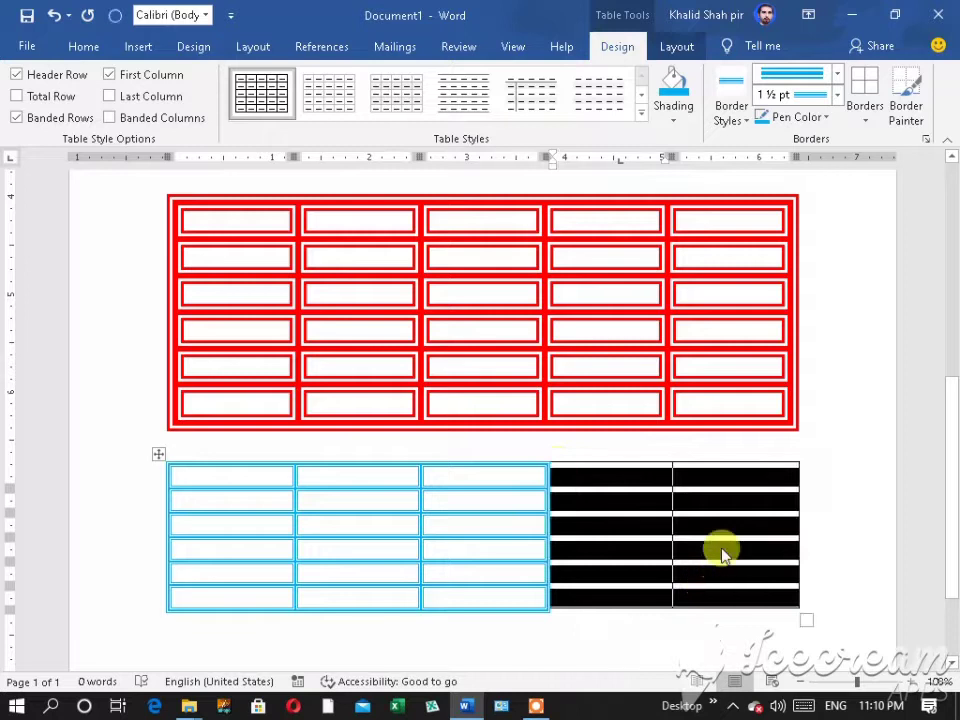
{"action": "left_click", "coordinate": [866, 86]}
{"action": "left_click", "coordinate": [639, 467]}
{"action": "scroll", "coordinate": [639, 467], "scroll_direction": "down", "scroll_amount": 3}
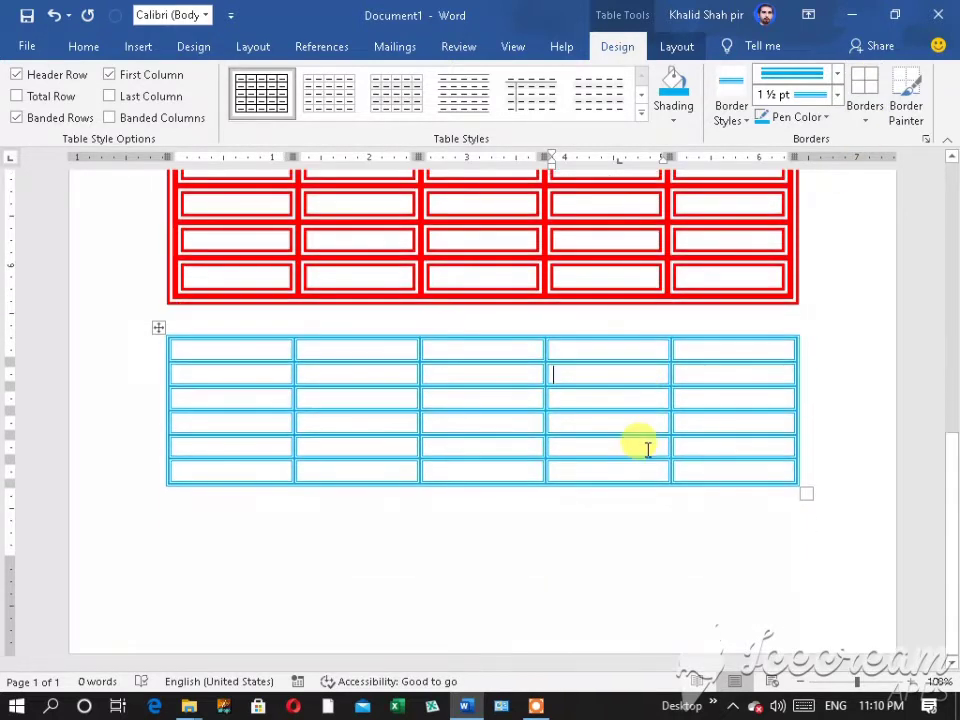
Step: Start a new page after the light blue table and insert a table with 7 columns and 6 rows on it
{"action": "left_click", "coordinate": [241, 557]}
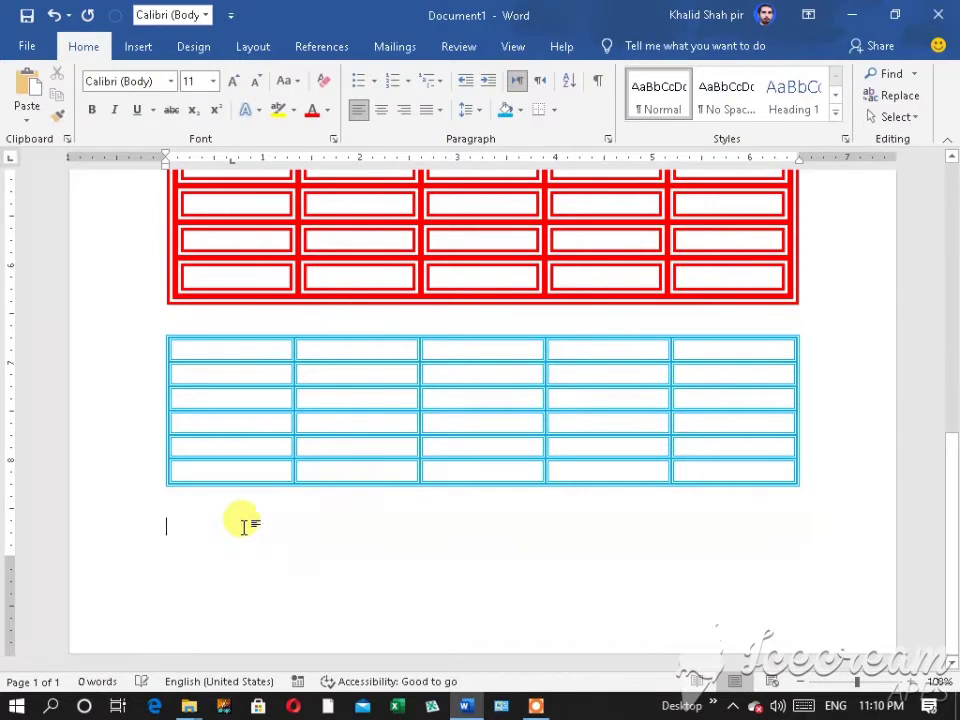
{"action": "key", "text": "ctrl+Return"}
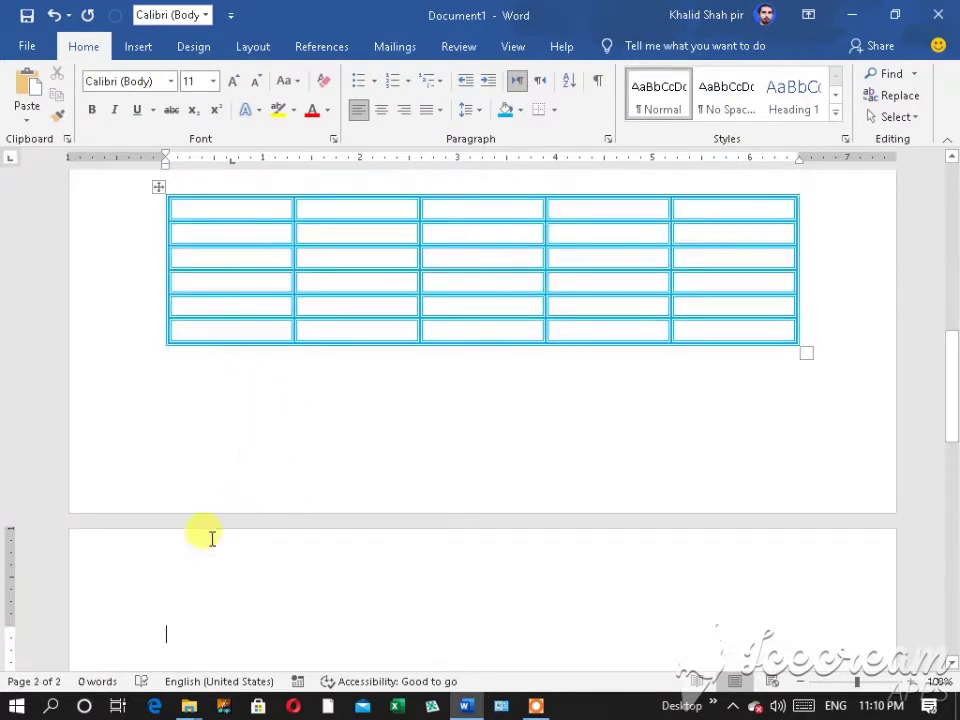
{"action": "left_click", "coordinate": [137, 48]}
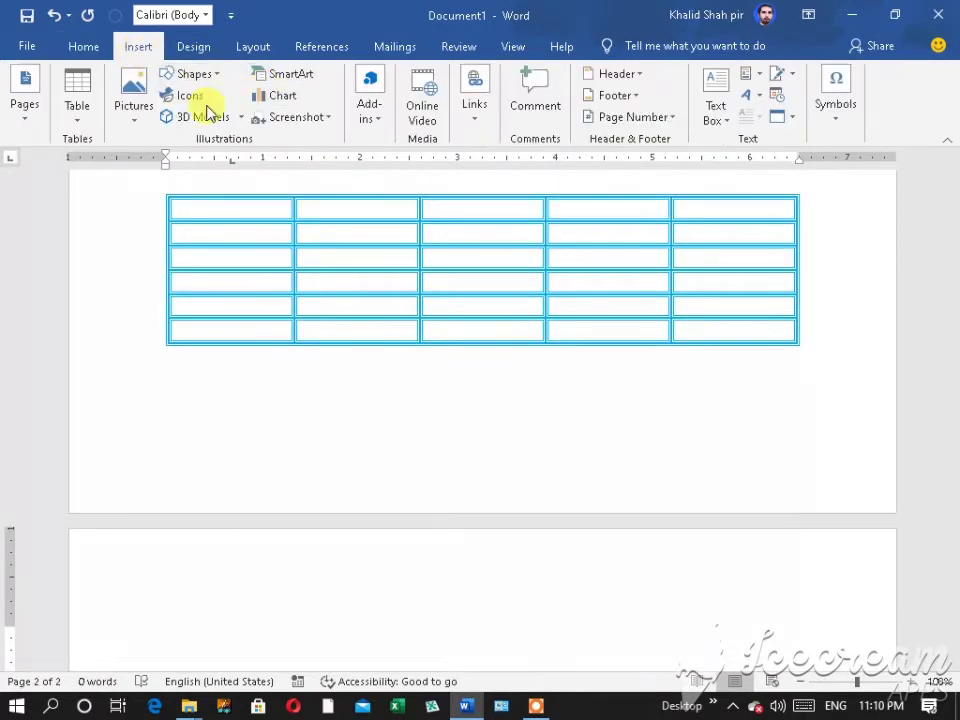
{"action": "left_click", "coordinate": [94, 120]}
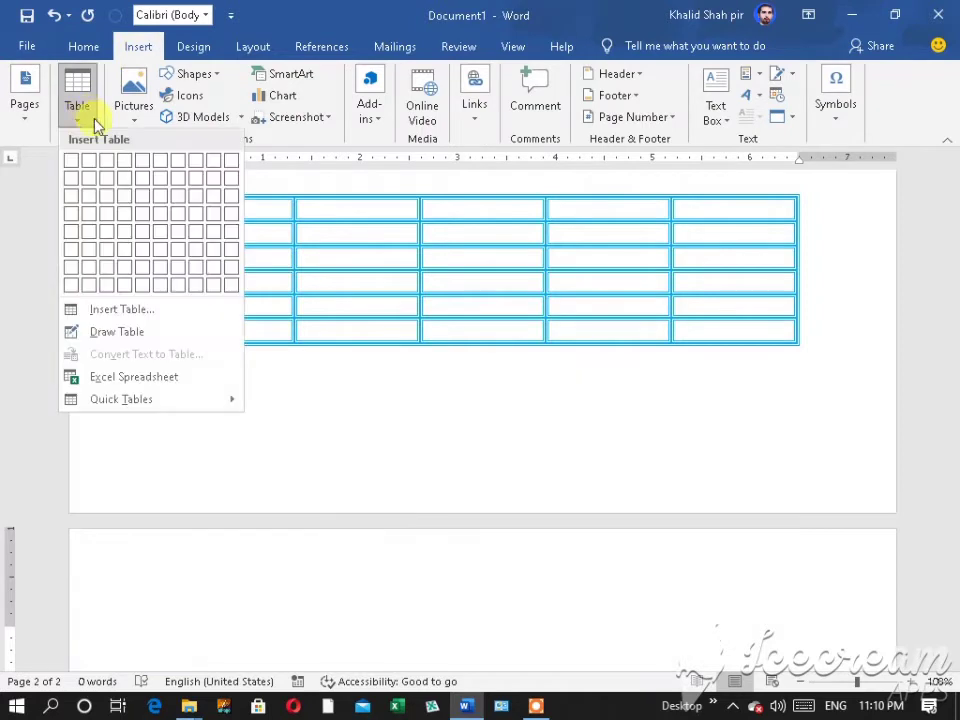
{"action": "left_click", "coordinate": [182, 250]}
Step: Use Border Painter with a dark blue pen to paint the vertical borders on both sides of the sixth column
{"action": "left_click", "coordinate": [905, 115]}
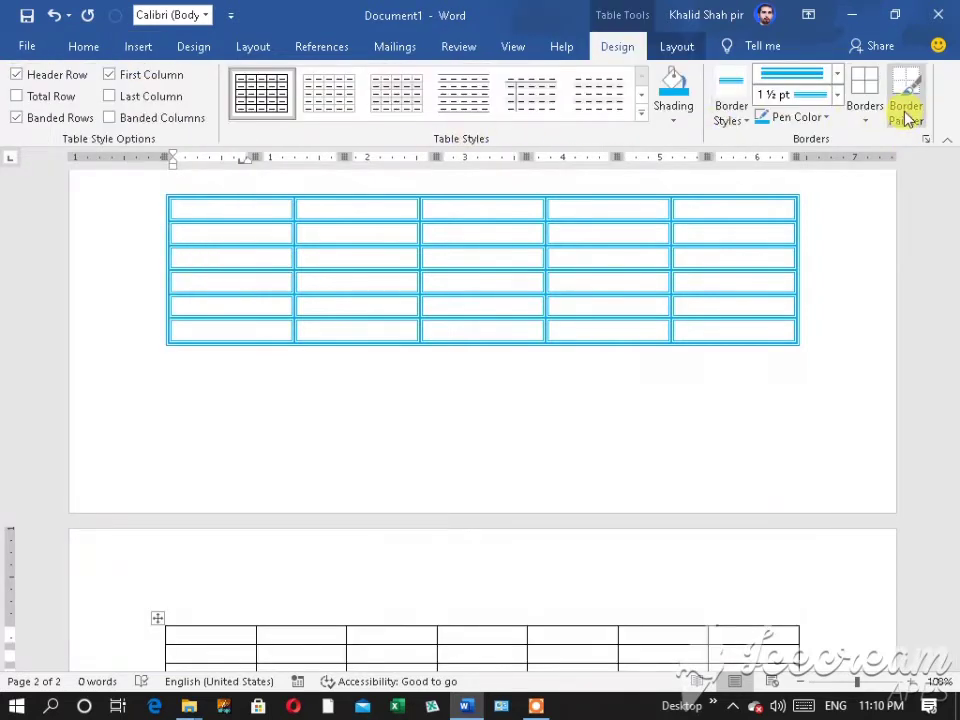
{"action": "scroll", "coordinate": [552, 420], "scroll_direction": "down", "scroll_amount": 4}
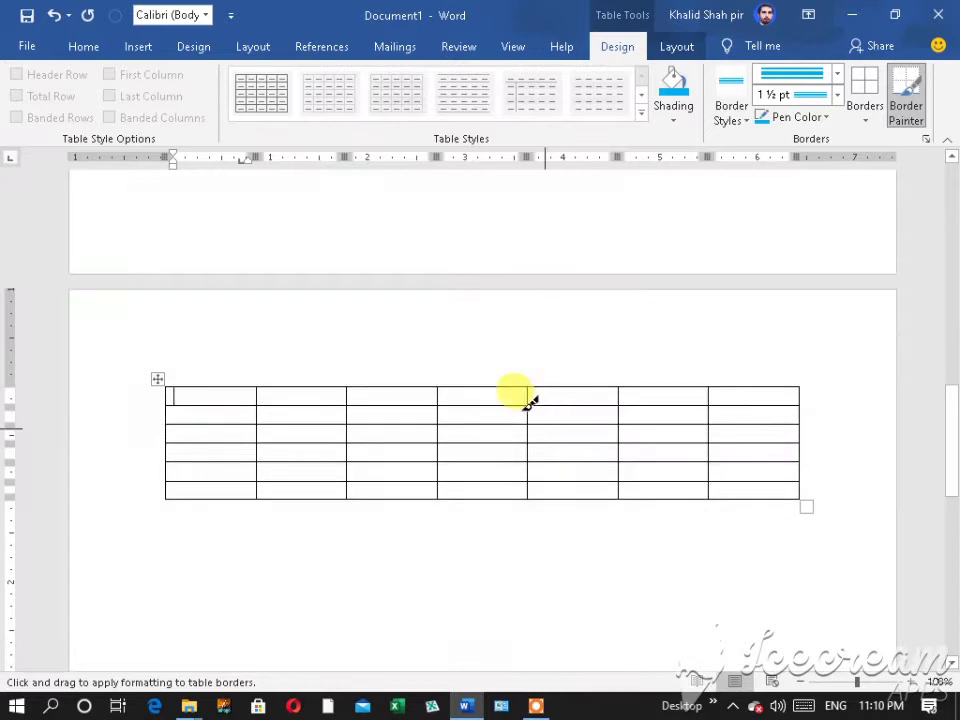
{"action": "left_click", "coordinate": [825, 118]}
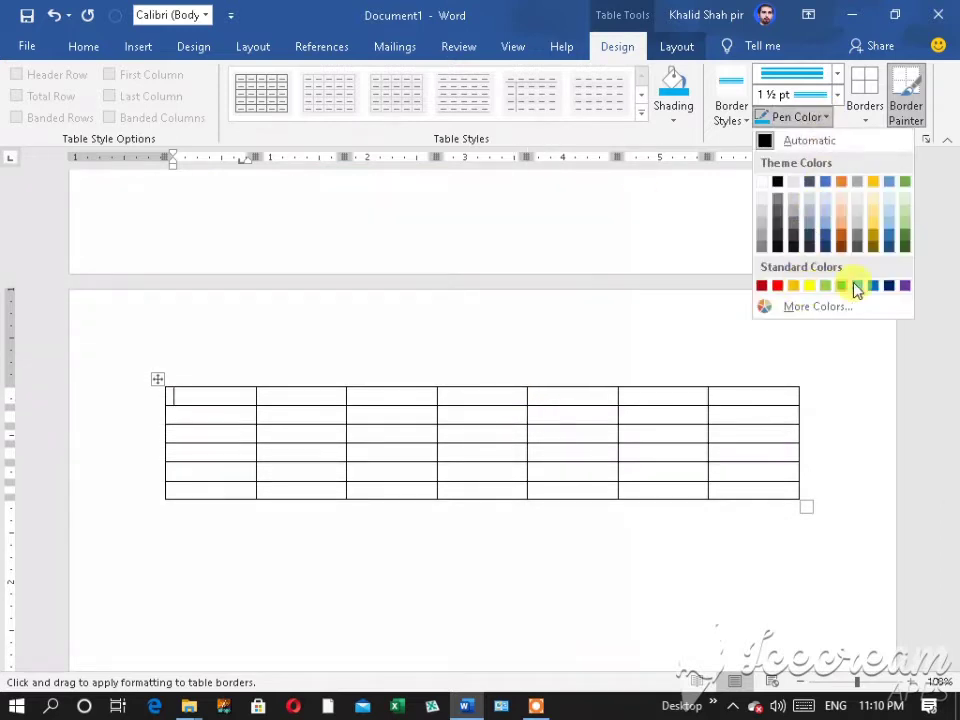
{"action": "left_click", "coordinate": [890, 287]}
{"action": "left_click_drag", "start_coordinate": [709, 385], "coordinate": [711, 465]}
{"action": "left_click_drag", "start_coordinate": [618, 392], "coordinate": [617, 497]}
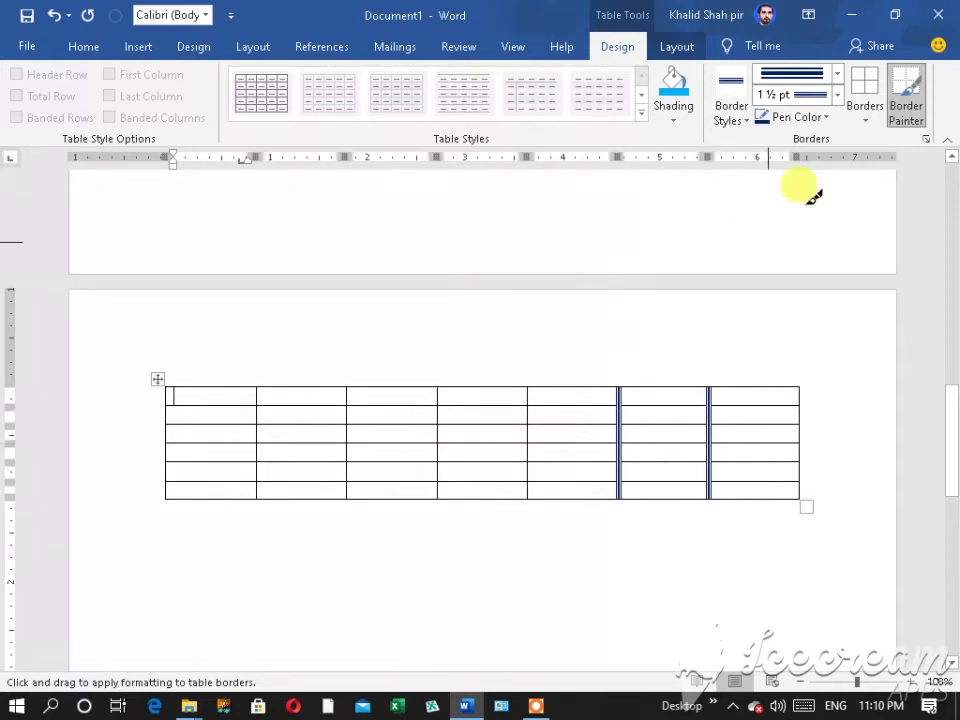
Step: Change the pen color to purple and paint the vertical borders on both sides of the fourth column
{"action": "left_click", "coordinate": [903, 106]}
{"action": "left_click", "coordinate": [915, 113]}
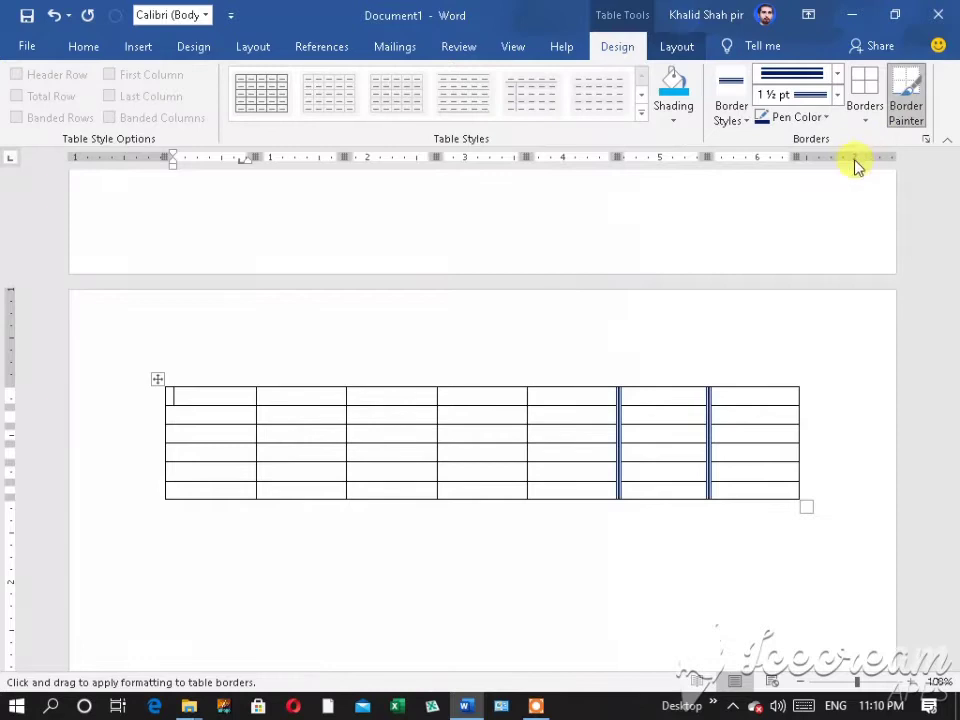
{"action": "left_click", "coordinate": [796, 117]}
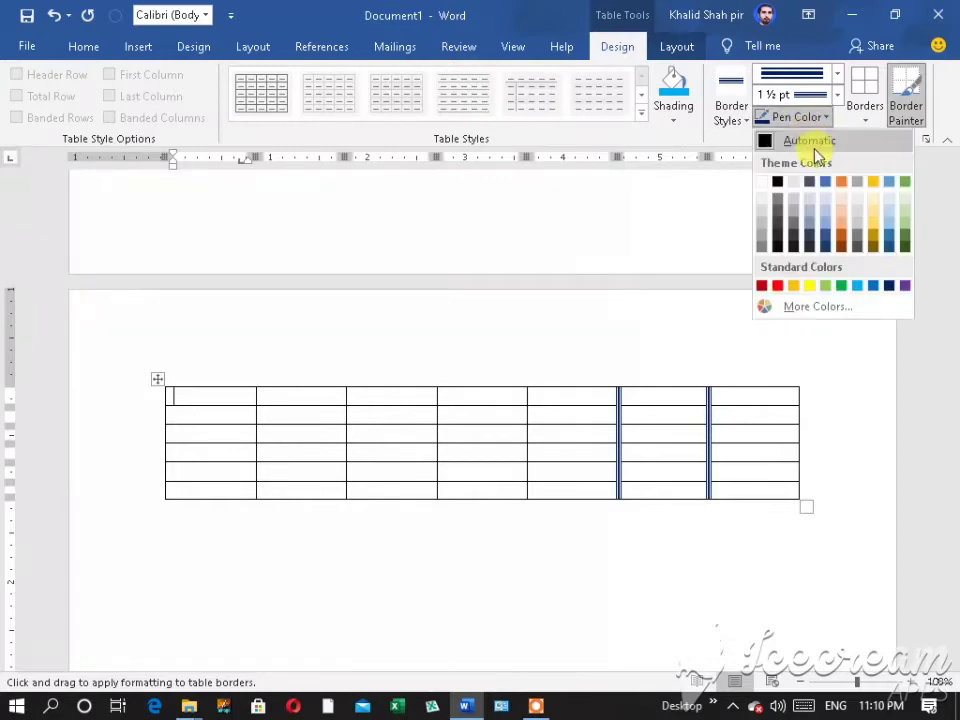
{"action": "left_click", "coordinate": [904, 287]}
{"action": "left_click_drag", "start_coordinate": [530, 390], "coordinate": [526, 495]}
{"action": "left_click_drag", "start_coordinate": [437, 386], "coordinate": [437, 497]}
Step: Set the line weight to 4½ pt, paint both sides of the second column and the table's left edge, and stop painting
{"action": "left_click", "coordinate": [837, 95]}
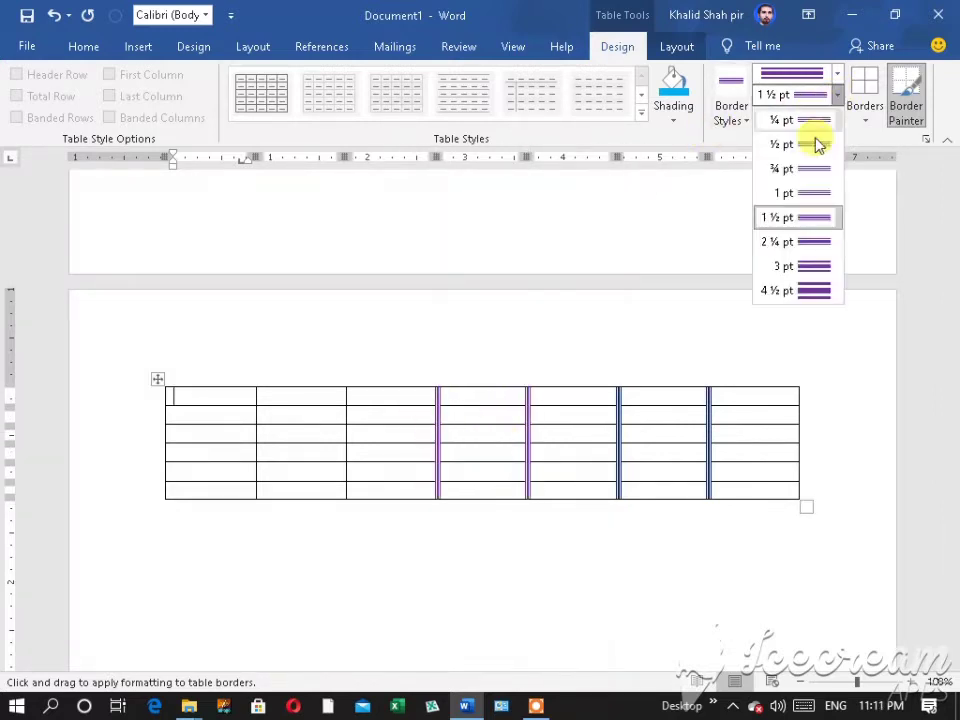
{"action": "left_click", "coordinate": [797, 295]}
{"action": "left_click_drag", "start_coordinate": [347, 386], "coordinate": [346, 497]}
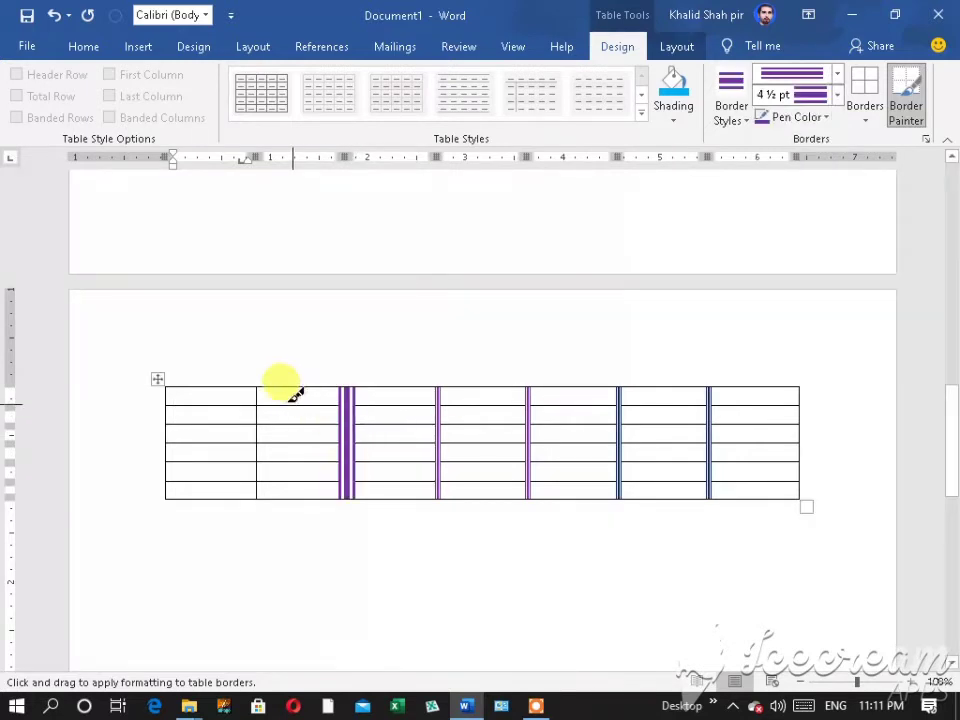
{"action": "left_click_drag", "start_coordinate": [262, 380], "coordinate": [258, 496]}
{"action": "left_click_drag", "start_coordinate": [172, 382], "coordinate": [175, 496]}
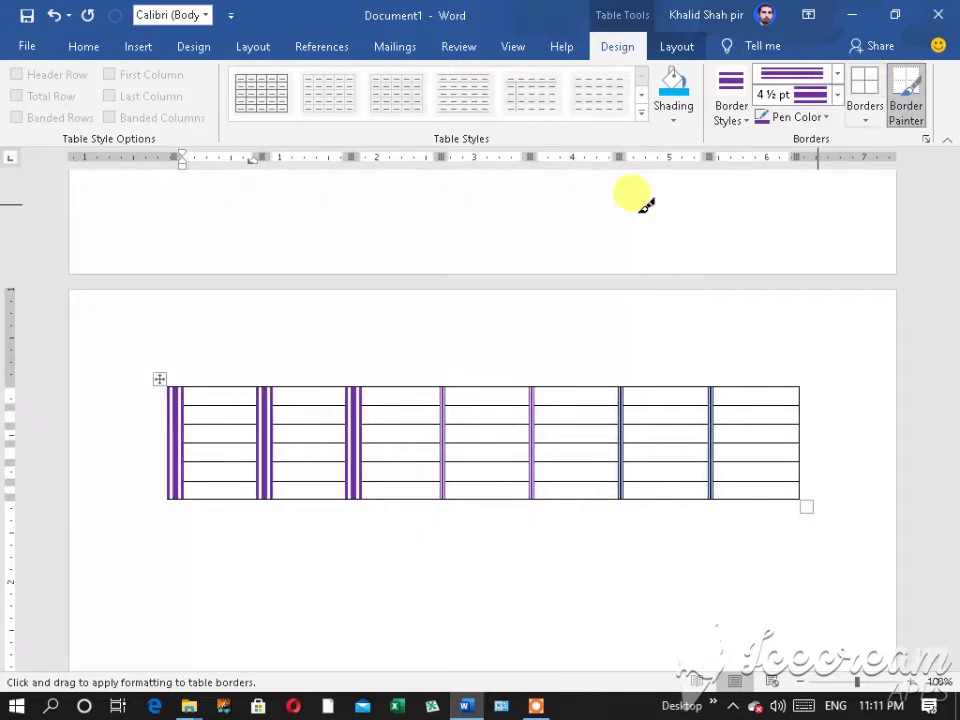
{"action": "key", "text": "Escape"}
Step: Insert a table with 9 columns and 6 rows a little below the painted table
{"action": "left_click", "coordinate": [193, 572]}
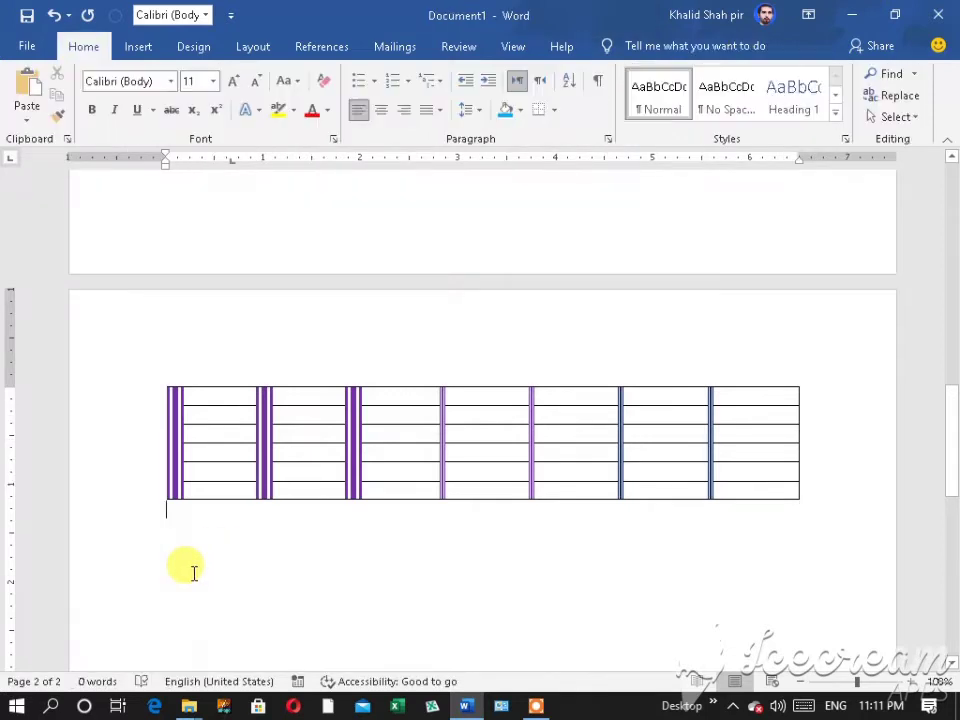
{"action": "double_click", "coordinate": [193, 565]}
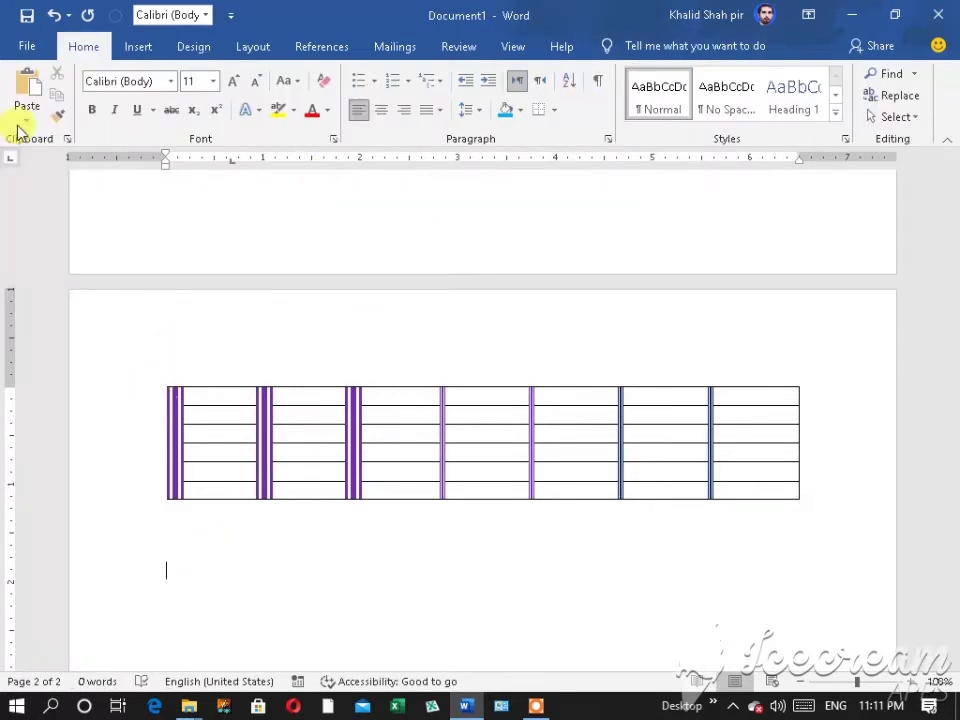
{"action": "left_click", "coordinate": [138, 47]}
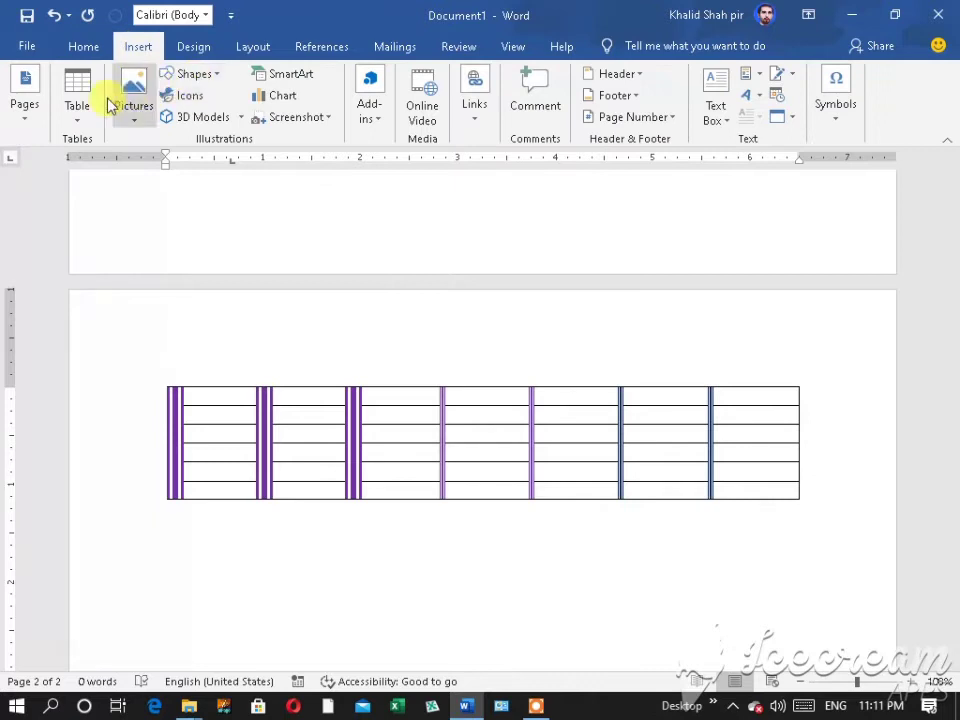
{"action": "left_click", "coordinate": [77, 95]}
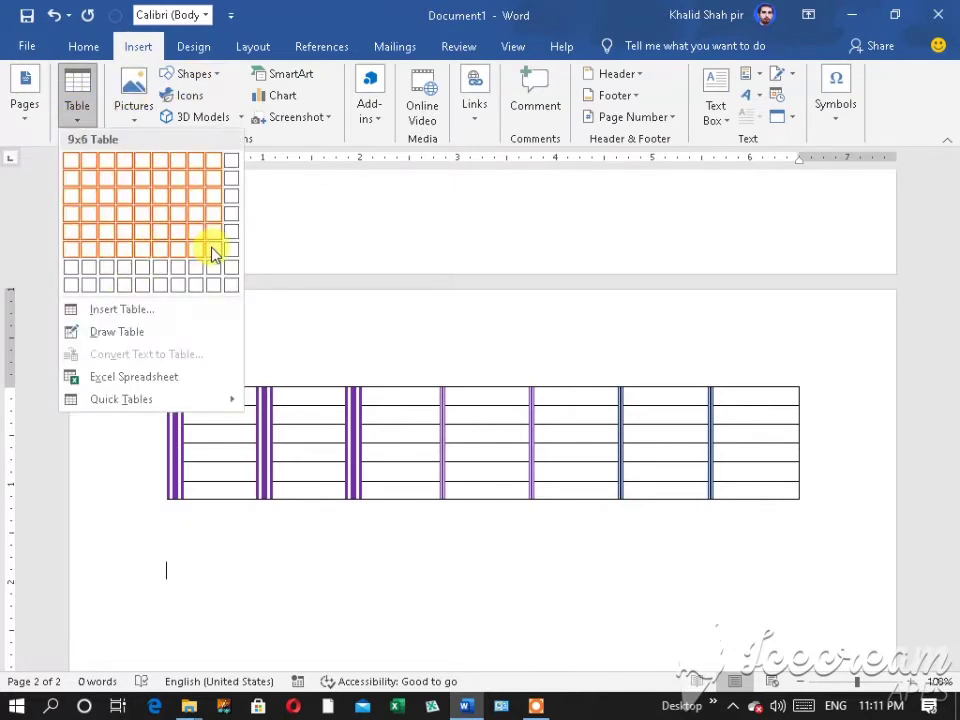
{"action": "left_click", "coordinate": [214, 250]}
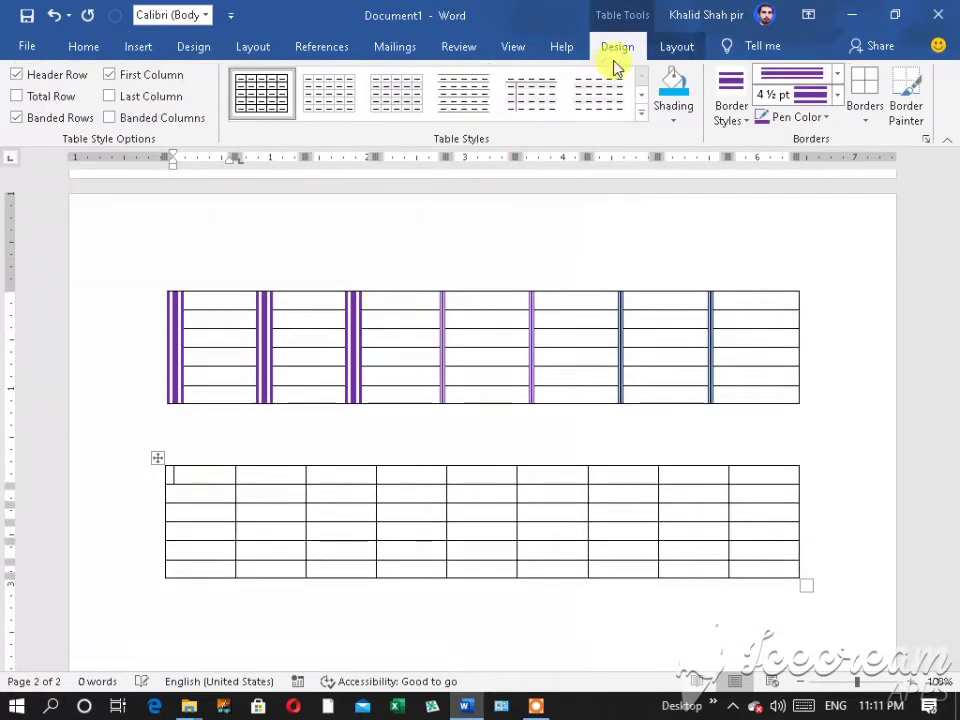
Step: Select the first cell of the nine-column table with the Select Cell command
{"action": "left_click", "coordinate": [670, 55]}
{"action": "left_click", "coordinate": [62, 74]}
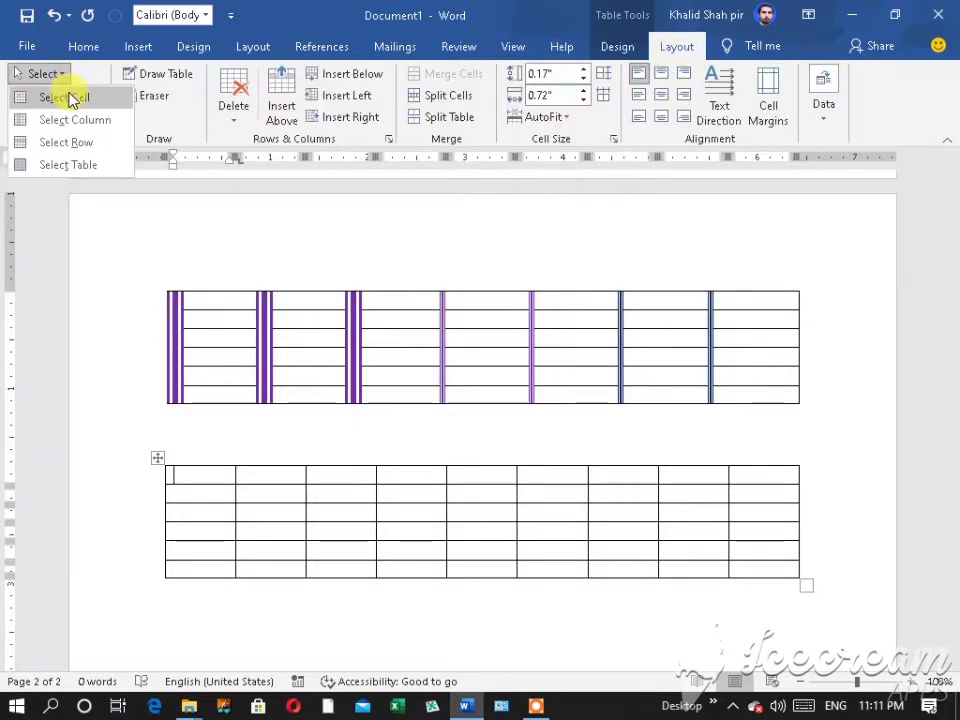
{"action": "left_click", "coordinate": [75, 98]}
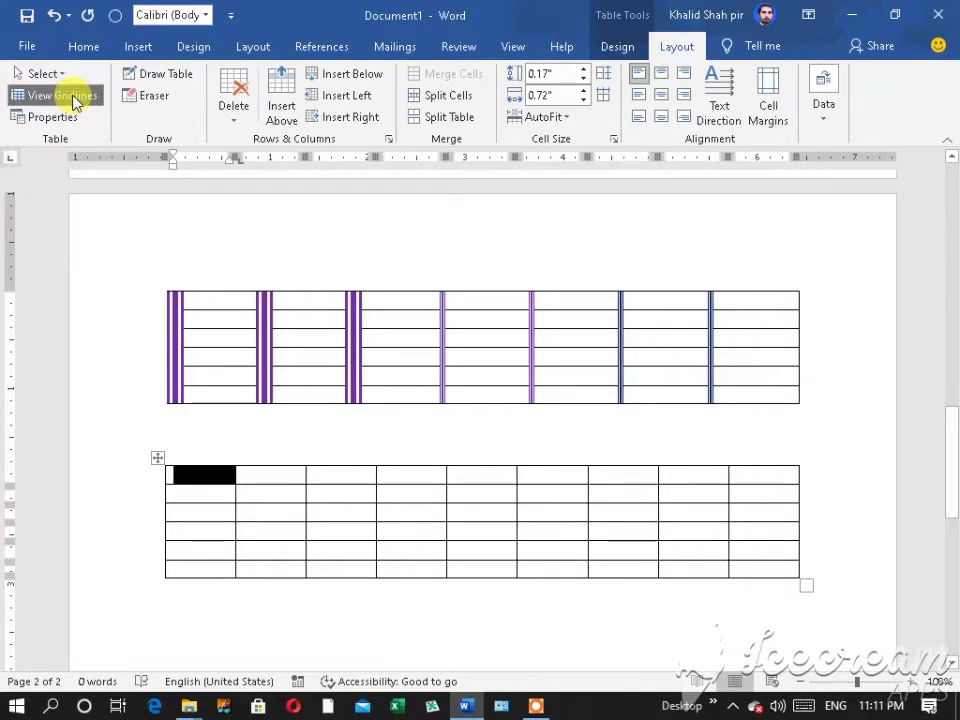
Step: Select the second column of the nine-column table with the Select Column command
{"action": "left_click", "coordinate": [259, 470]}
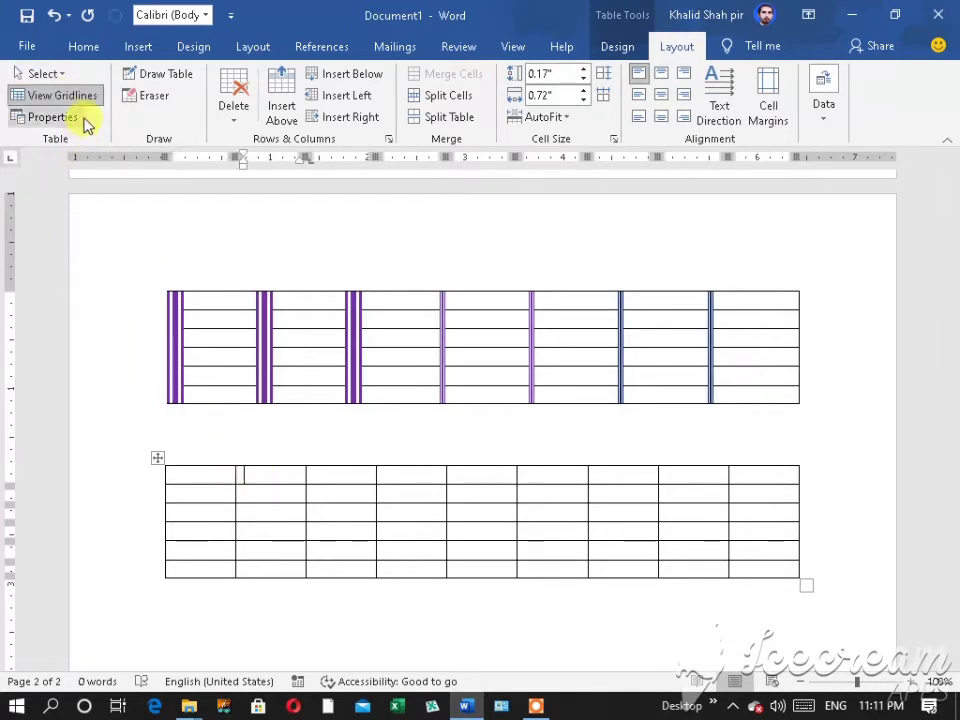
{"action": "left_click", "coordinate": [60, 75]}
{"action": "left_click", "coordinate": [75, 120]}
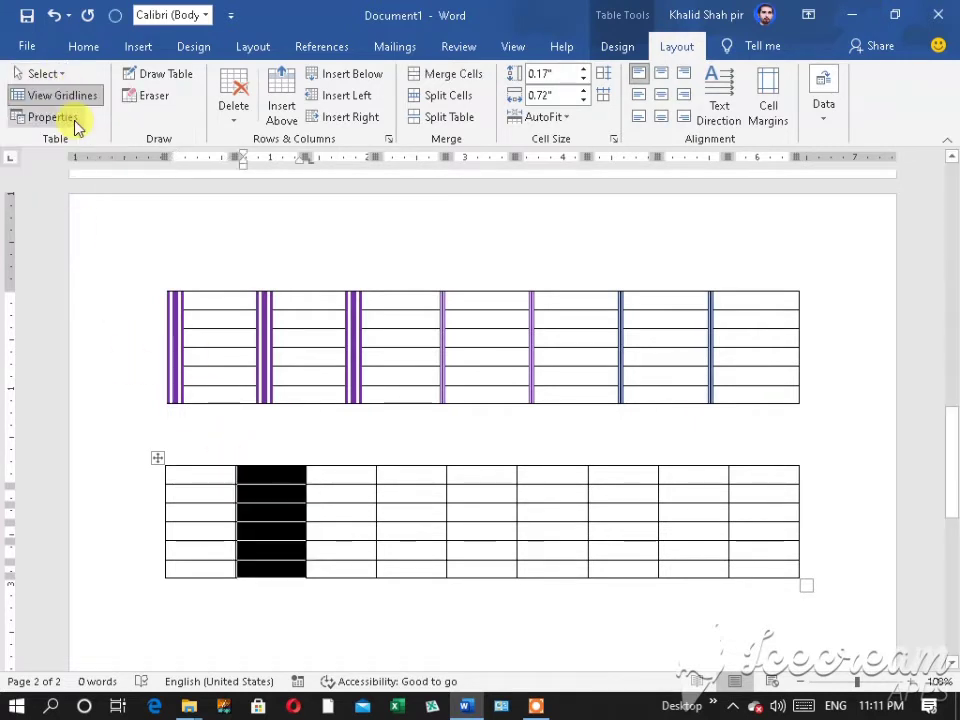
Step: Select the first row of the nine-column table with the Select Row command
{"action": "left_click", "coordinate": [206, 472]}
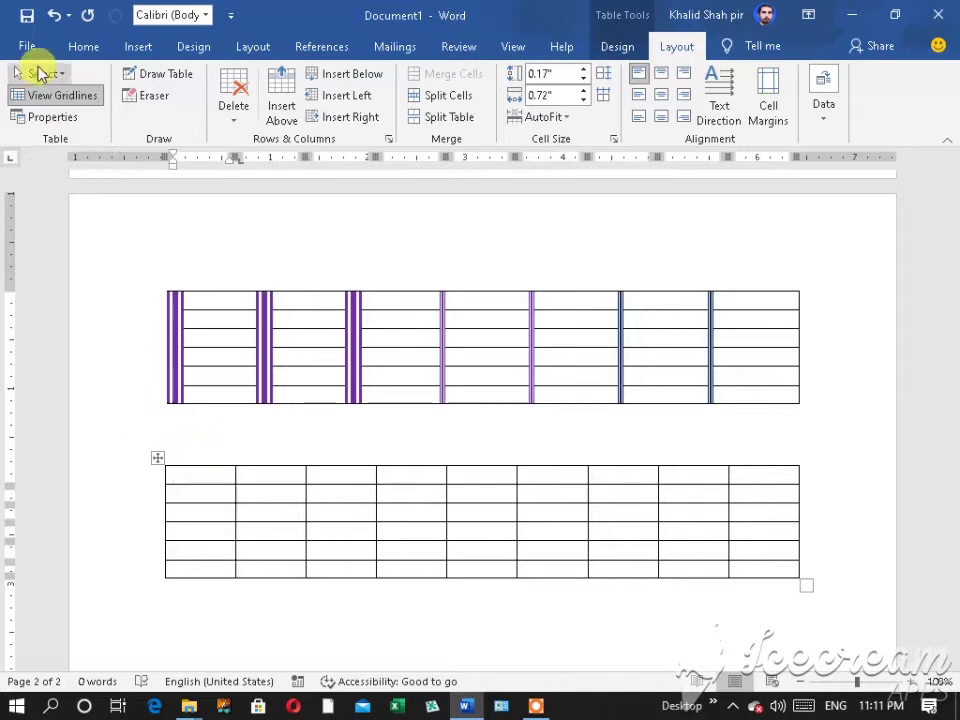
{"action": "left_click", "coordinate": [38, 73]}
{"action": "left_click", "coordinate": [90, 143]}
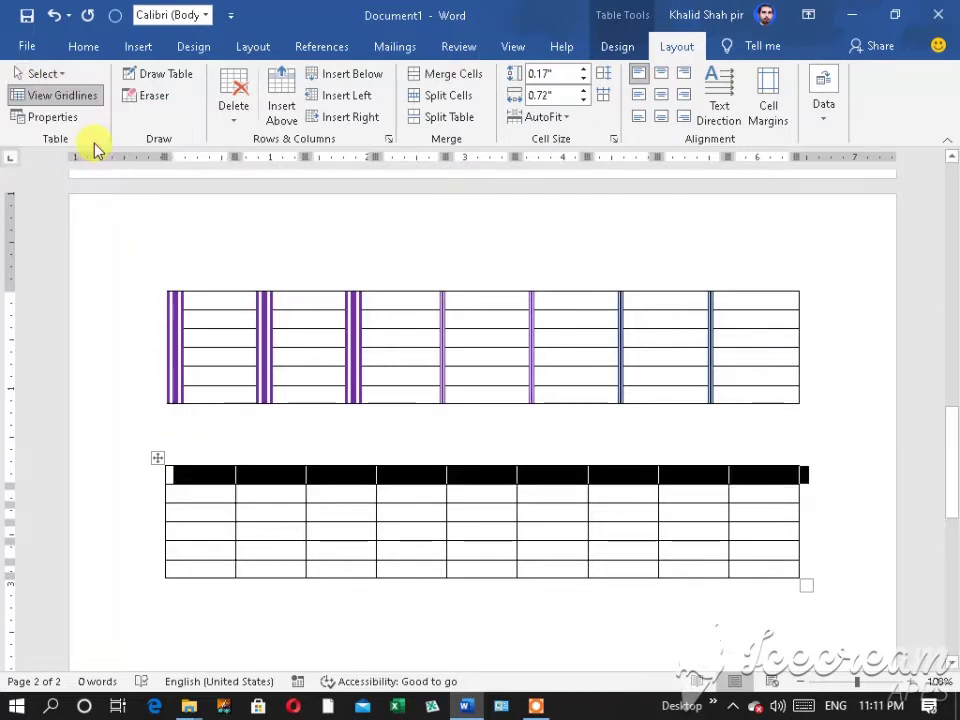
Step: Select the entire nine-column table with the Select Table command
{"action": "left_click", "coordinate": [200, 483]}
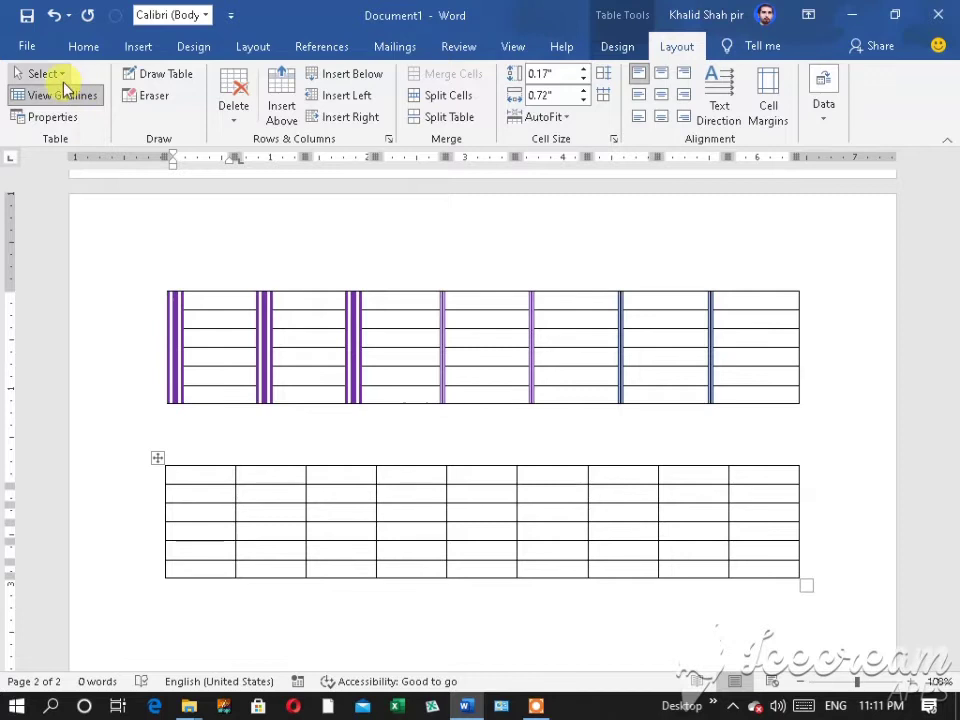
{"action": "left_click", "coordinate": [55, 74]}
{"action": "left_click", "coordinate": [70, 168]}
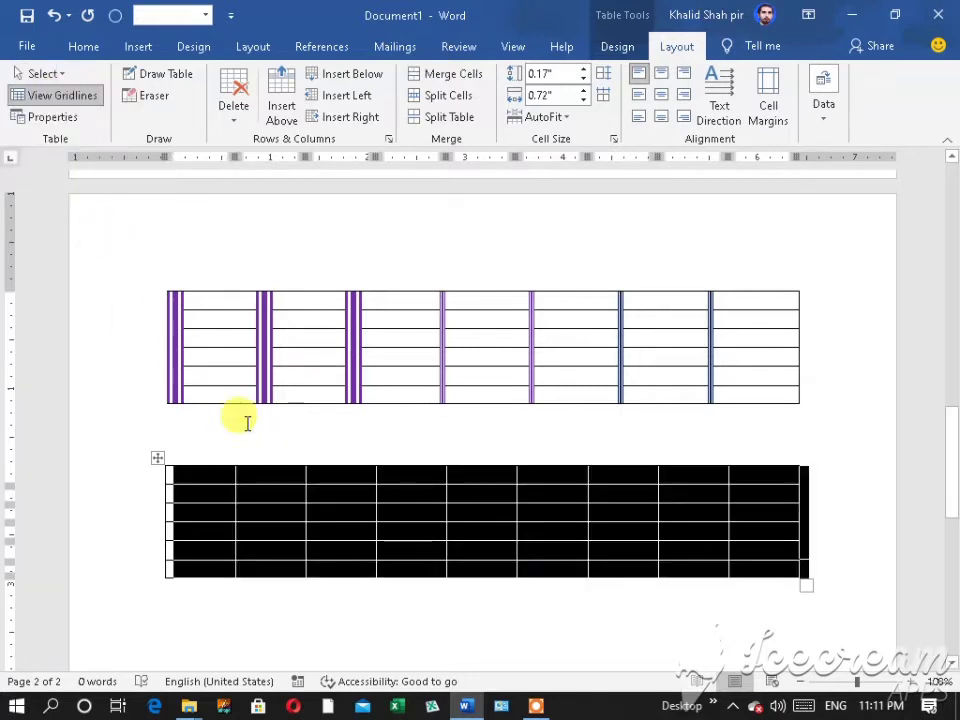
Step: Place the cursor inside the plain nine-column table and switch View Gridlines off and back on
{"action": "left_click", "coordinate": [534, 553]}
{"action": "left_click", "coordinate": [50, 75]}
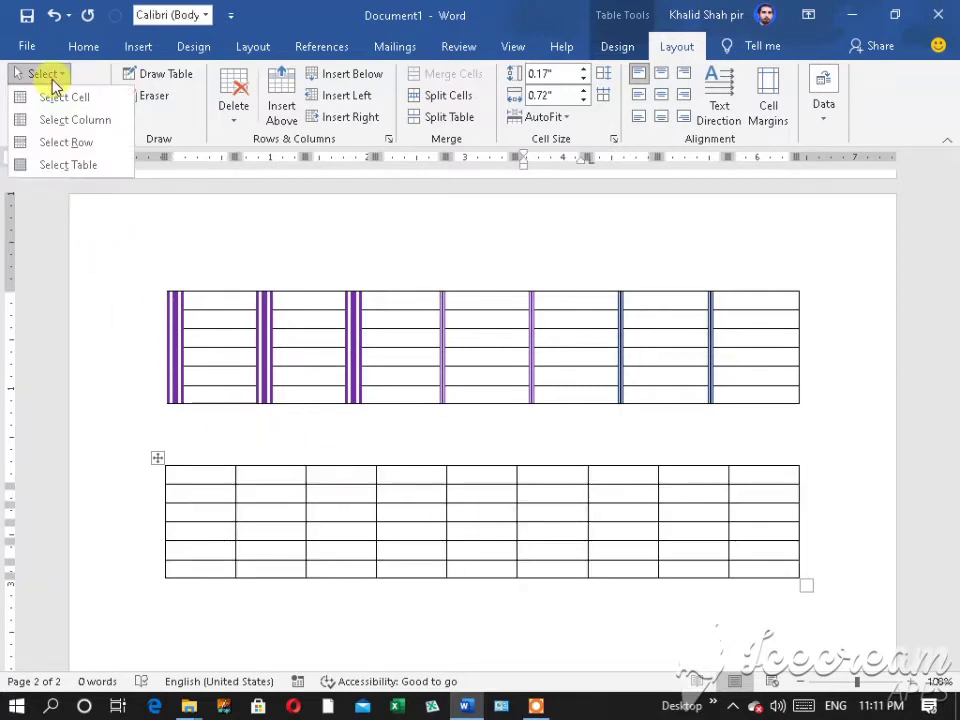
{"action": "left_click", "coordinate": [245, 520]}
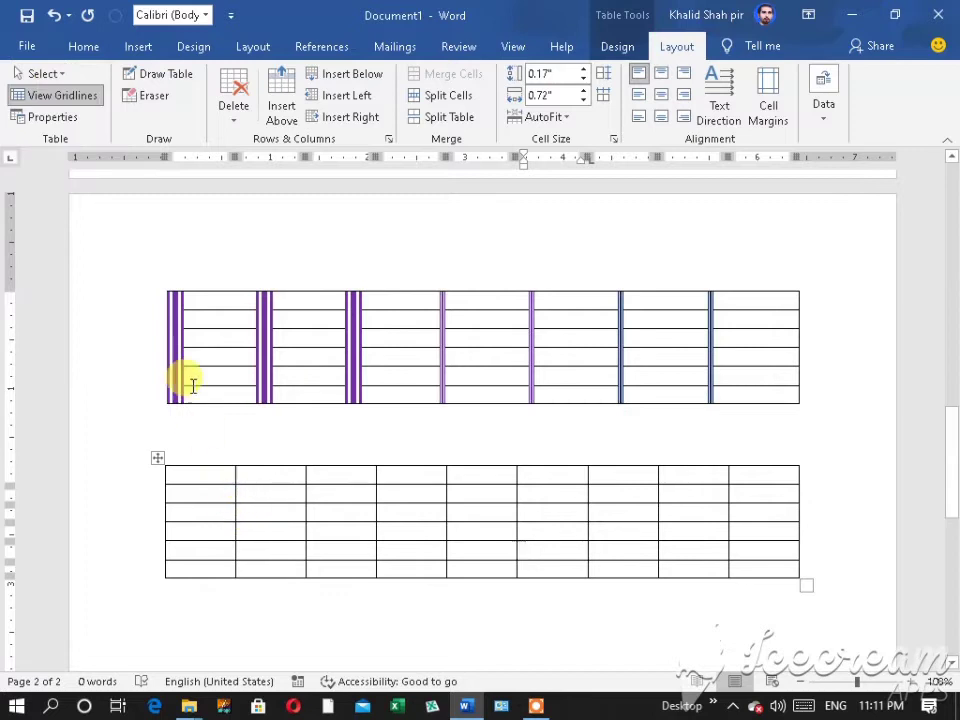
{"action": "left_click", "coordinate": [60, 96]}
{"action": "left_click", "coordinate": [60, 96]}
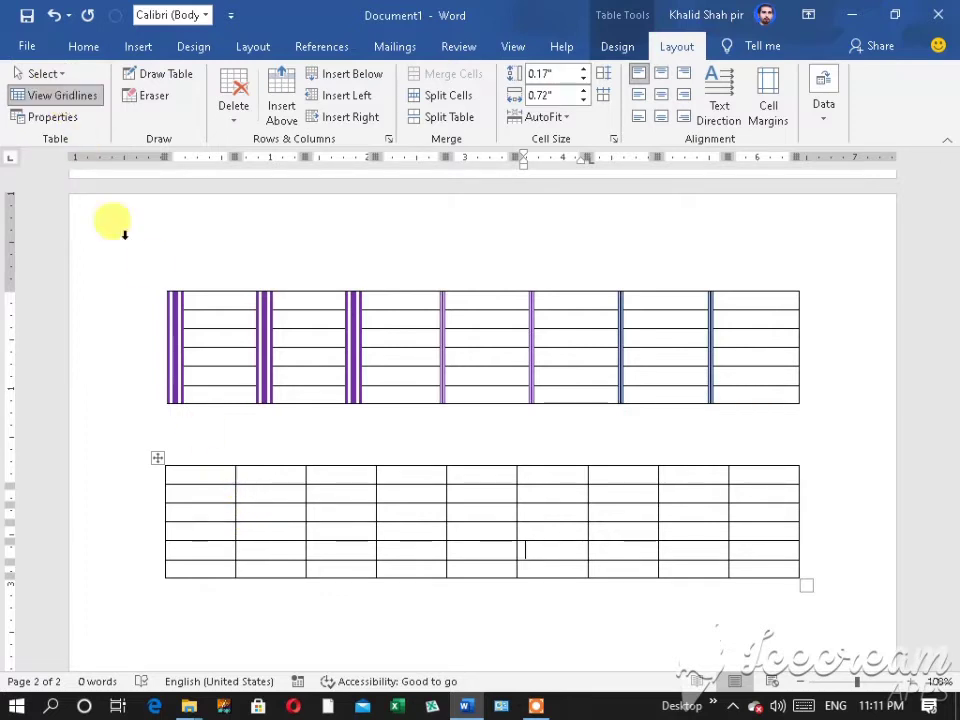
Step: Select all cells of the nine-column table and apply the solid black style from the List Tables group
{"action": "left_click", "coordinate": [390, 475]}
{"action": "left_click_drag", "start_coordinate": [198, 481], "coordinate": [759, 557]}
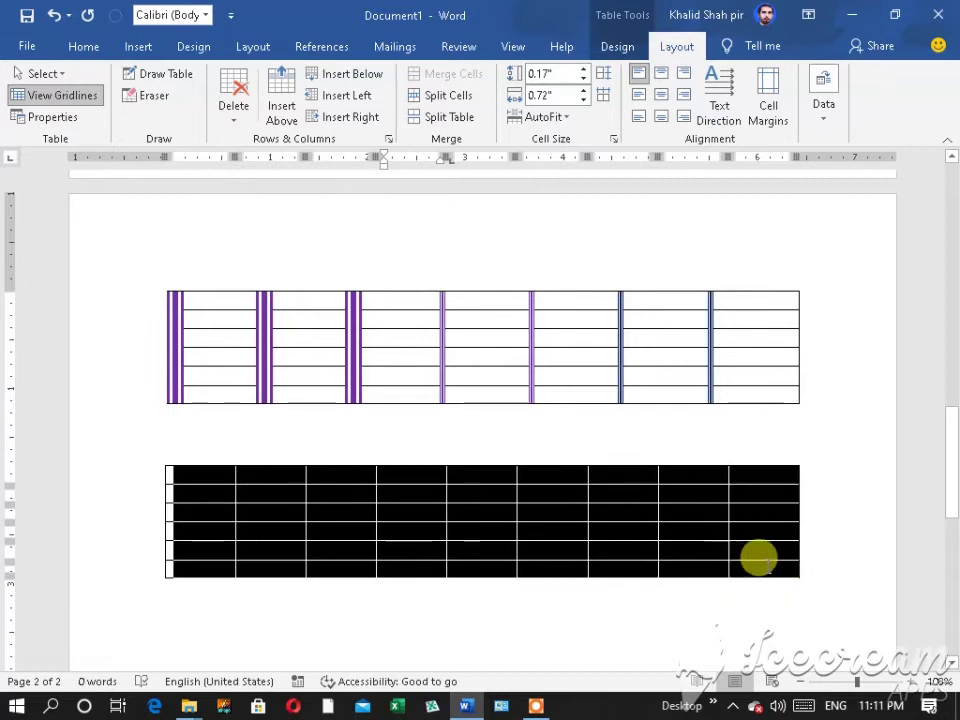
{"action": "left_click", "coordinate": [634, 47]}
{"action": "left_click", "coordinate": [638, 121]}
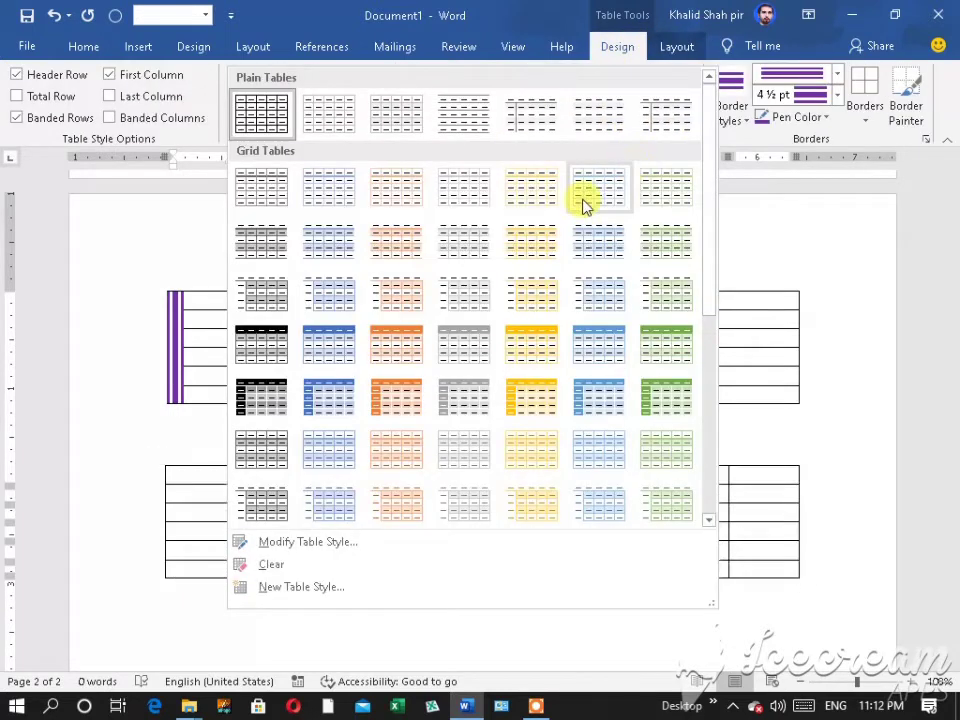
{"action": "scroll", "coordinate": [420, 405], "scroll_direction": "down", "scroll_amount": 3}
{"action": "left_click_drag", "start_coordinate": [710, 358], "coordinate": [714, 413]}
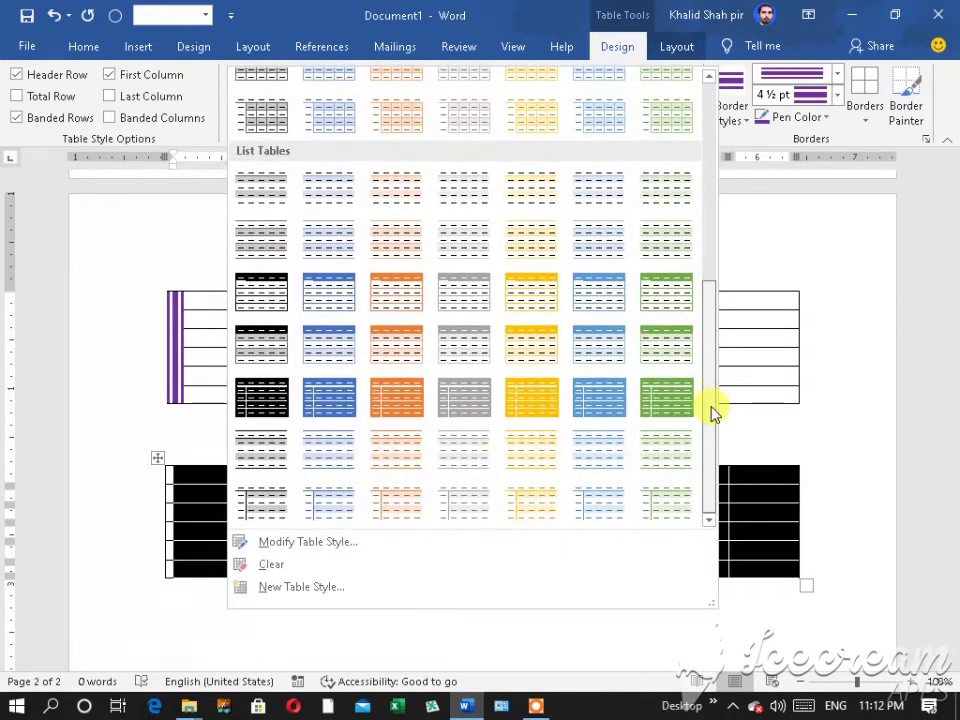
{"action": "left_click", "coordinate": [261, 397]}
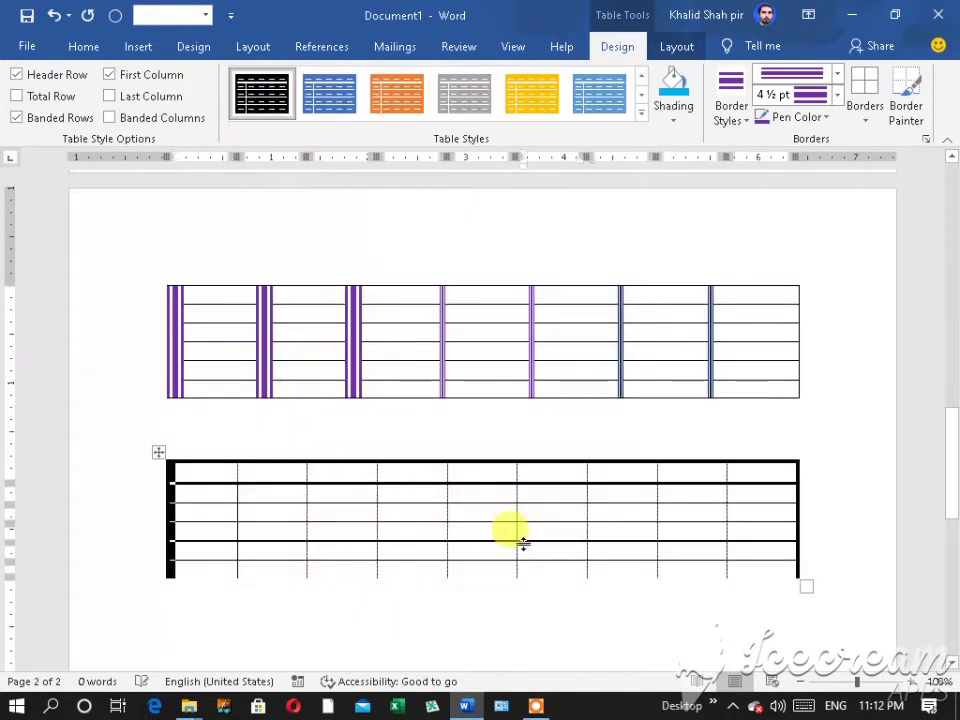
Step: Toggle View Gridlines off and on repeatedly to compare the black table with and without its dashed column lines
{"action": "left_click", "coordinate": [241, 474]}
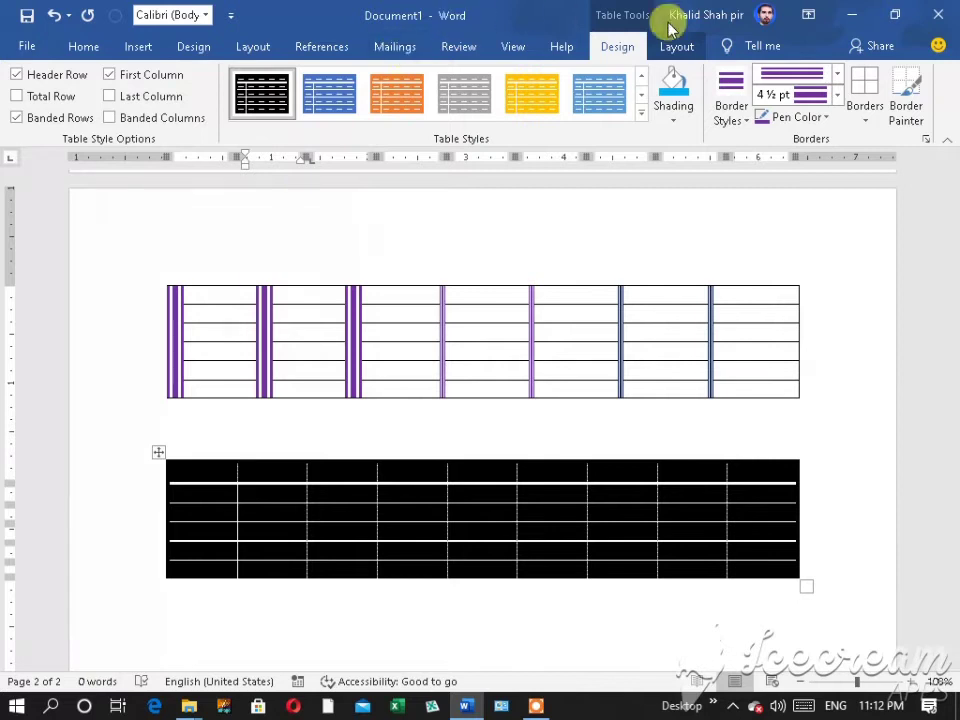
{"action": "left_click", "coordinate": [677, 47]}
{"action": "left_click", "coordinate": [37, 97]}
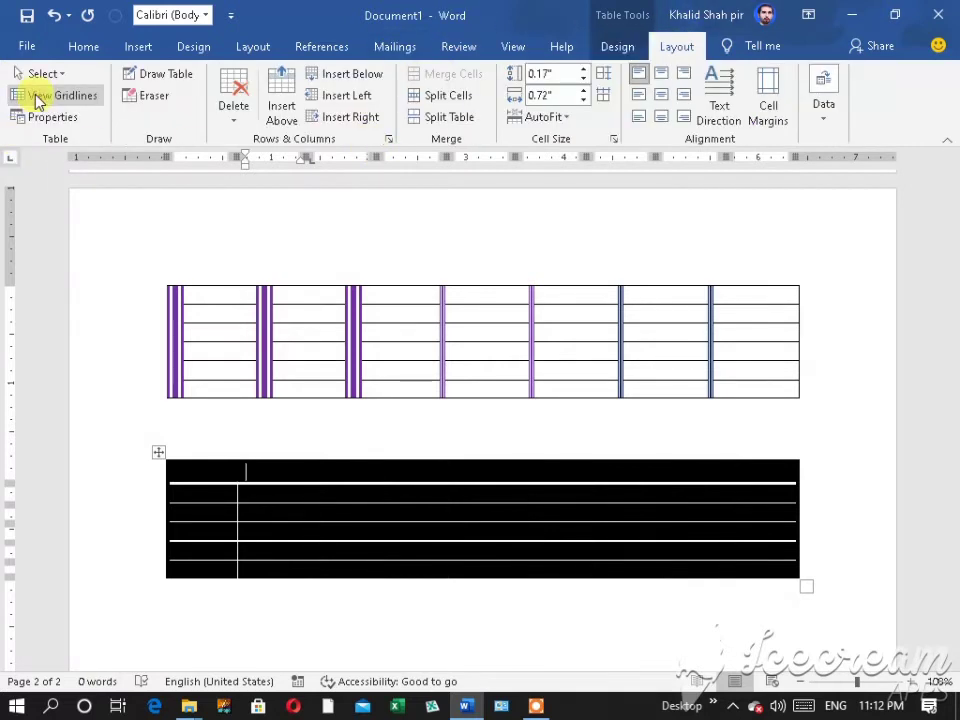
{"action": "left_click", "coordinate": [37, 97]}
{"action": "left_click", "coordinate": [37, 97]}
{"action": "left_click", "coordinate": [37, 97]}
{"action": "left_click", "coordinate": [37, 97]}
{"action": "left_click", "coordinate": [37, 97]}
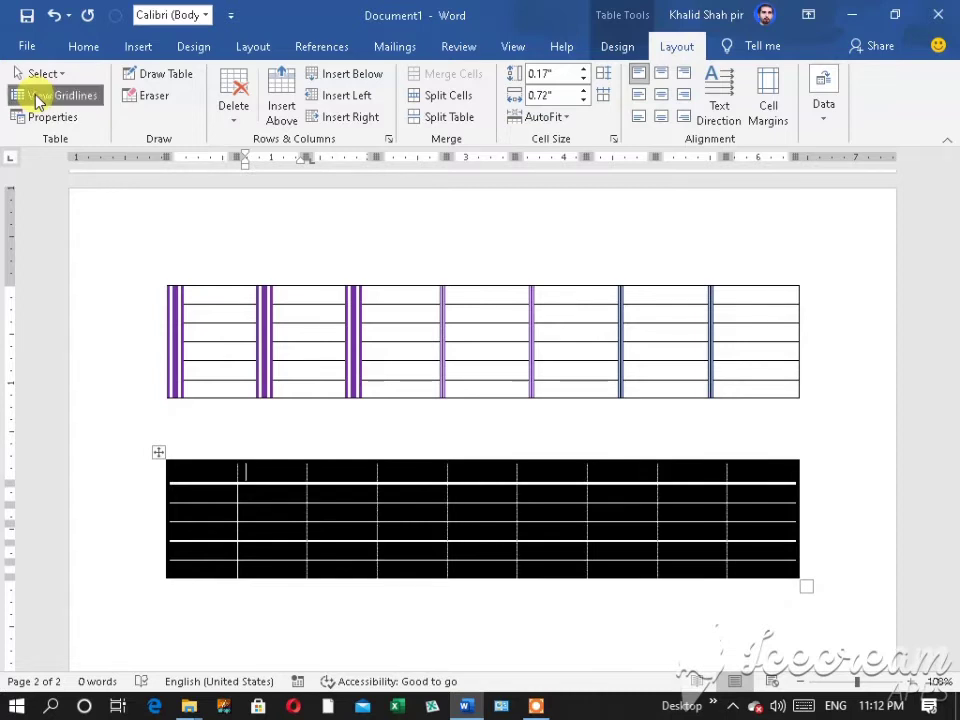
Step: Create a new blank document and fill it with sample paragraphs using the =rand function
{"action": "left_click", "coordinate": [277, 610]}
{"action": "scroll", "coordinate": [279, 610], "scroll_direction": "down", "scroll_amount": 1}
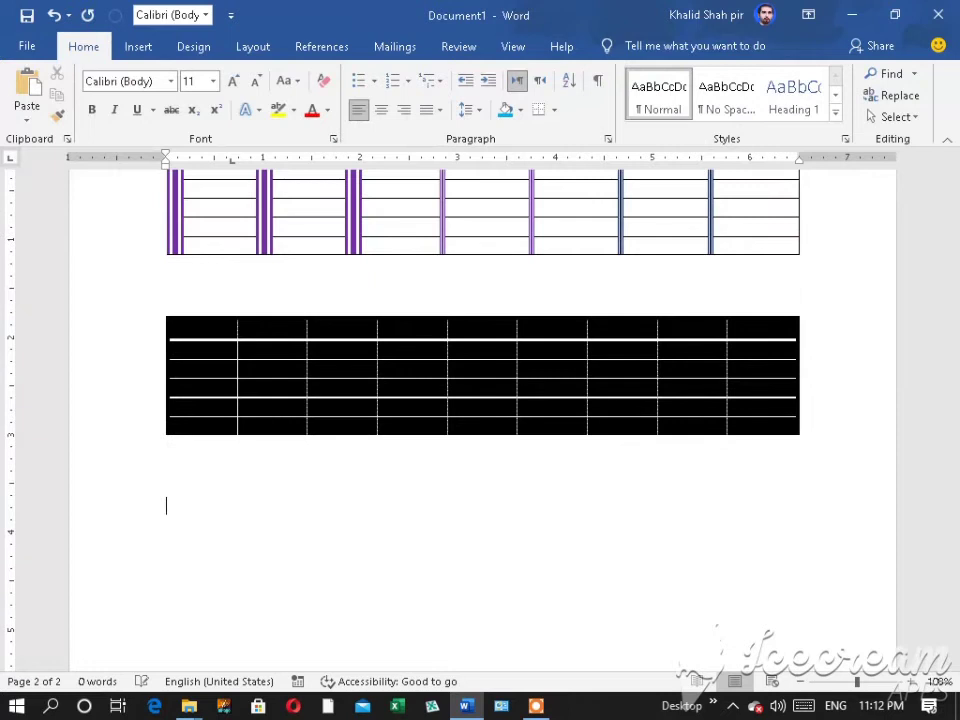
{"action": "left_click", "coordinate": [174, 449]}
{"action": "key", "text": "ctrl+n"}
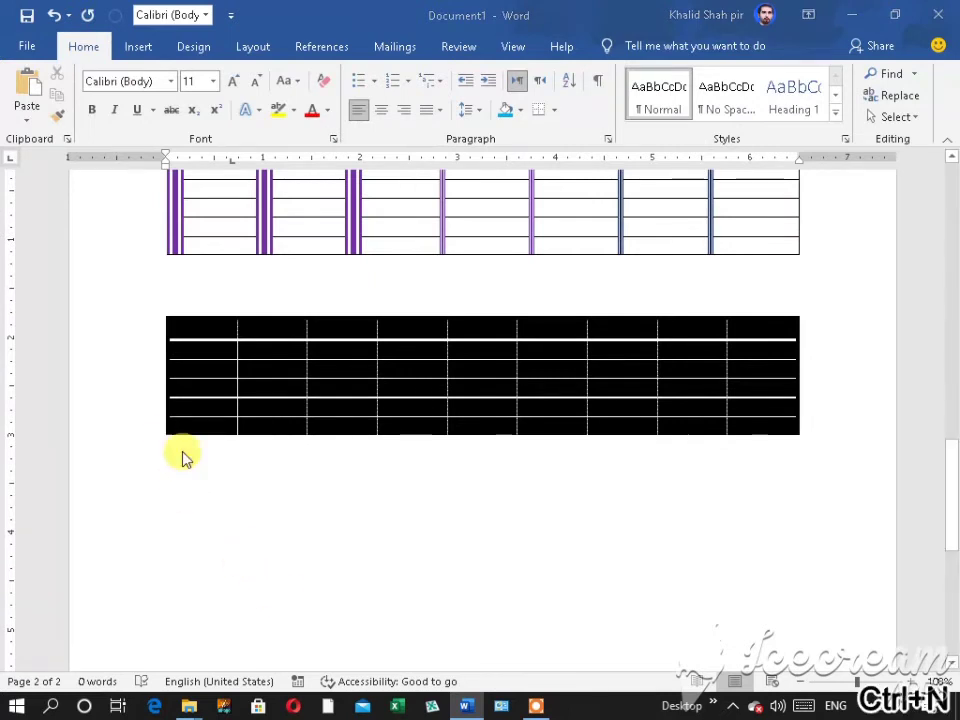
{"action": "type", "text": "="}
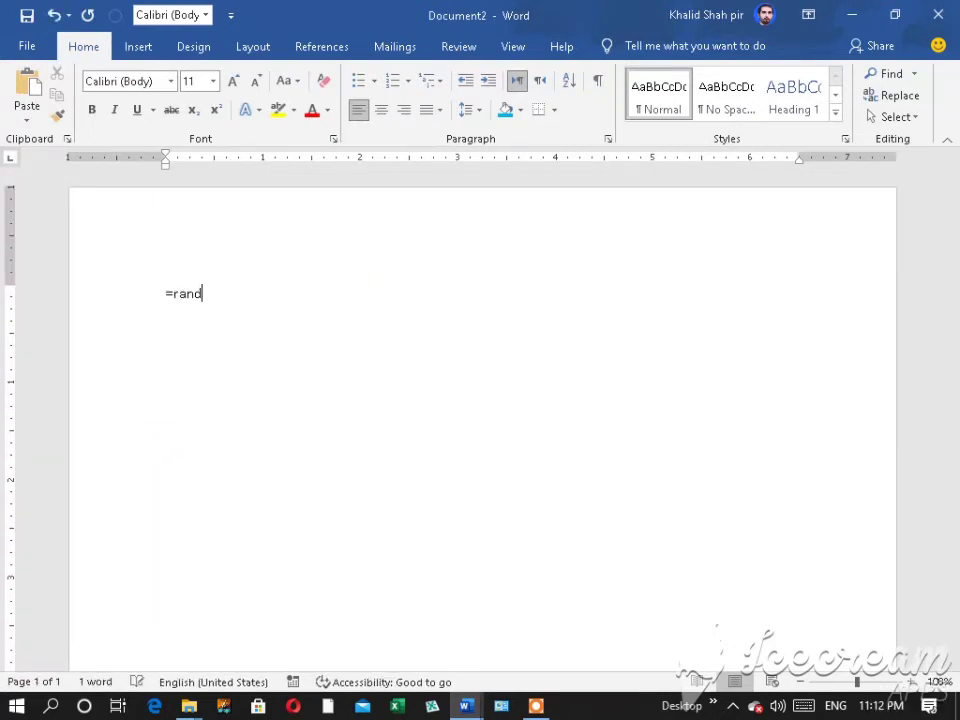
Step: Insert a table with 6 columns and 5 rows below the sample paragraphs
{"action": "left_click", "coordinate": [130, 47]}
{"action": "left_click", "coordinate": [78, 110]}
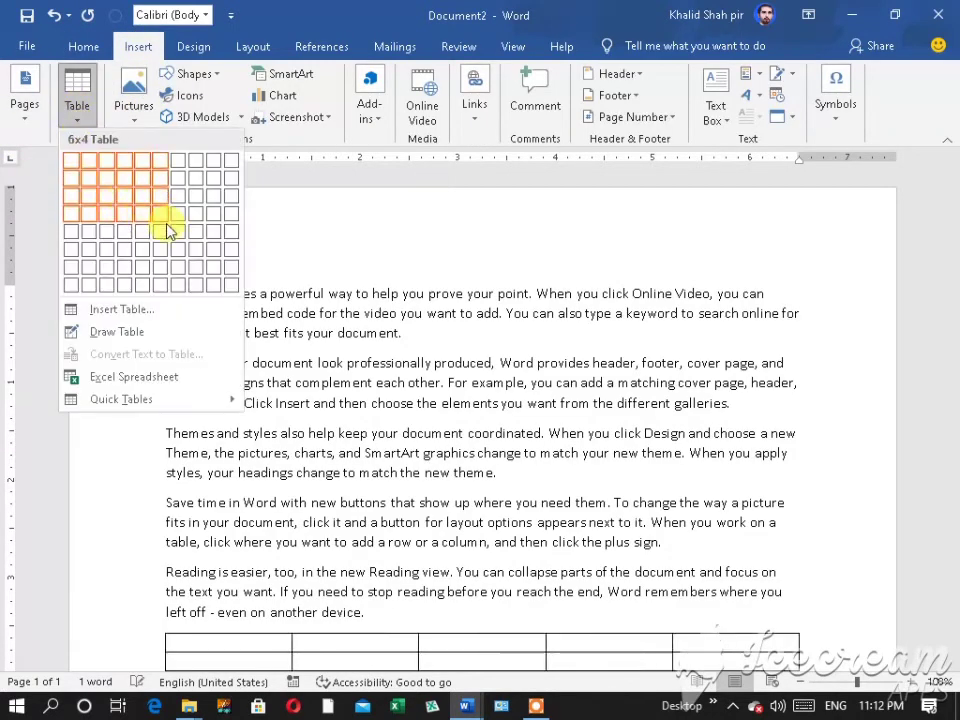
{"action": "left_click", "coordinate": [167, 212]}
Step: Move the six-column table below the first paragraph and narrow it until its columns are about 0.5" wide
{"action": "left_click_drag", "start_coordinate": [160, 598], "coordinate": [240, 394]}
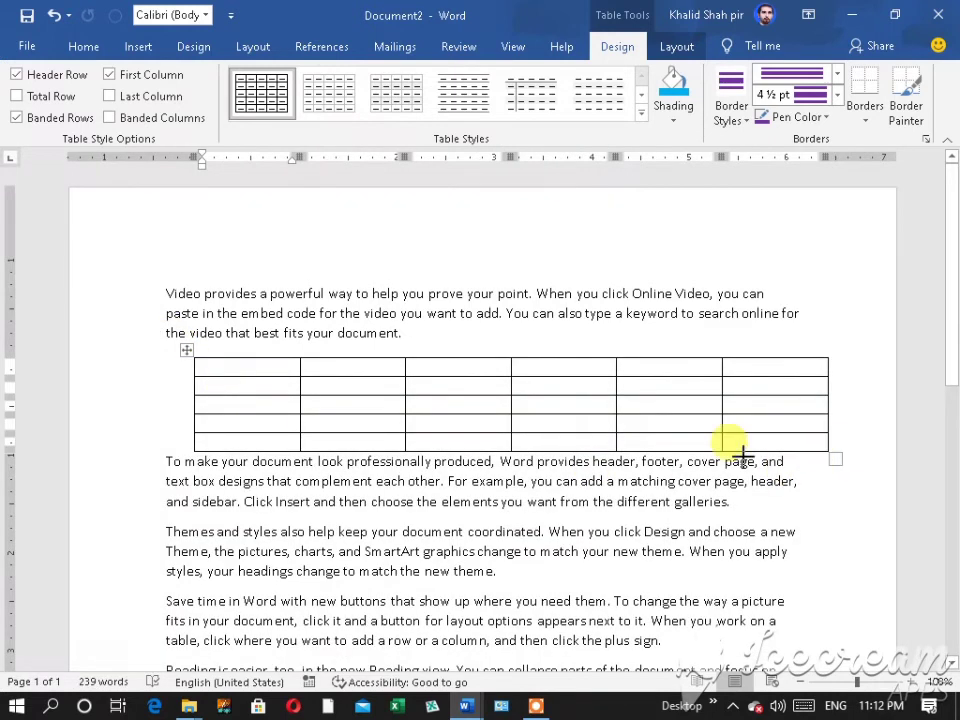
{"action": "left_click_drag", "start_coordinate": [818, 456], "coordinate": [489, 454]}
{"action": "left_click", "coordinate": [427, 420]}
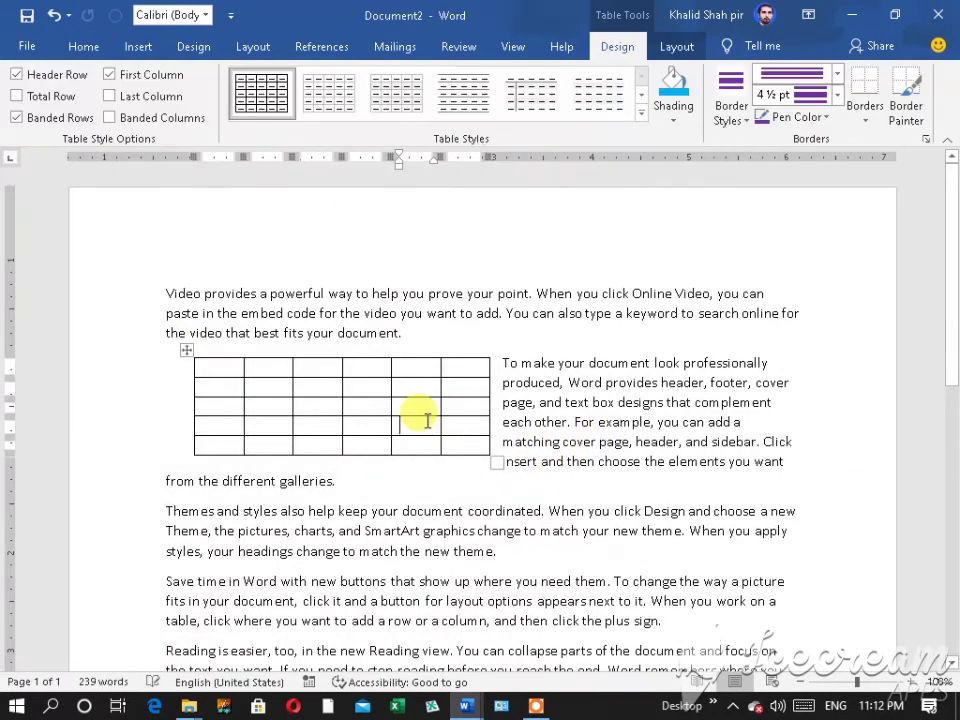
Step: Set the six-column table's alignment to Center in Table Properties, with text wrapping Around
{"action": "left_click", "coordinate": [676, 45]}
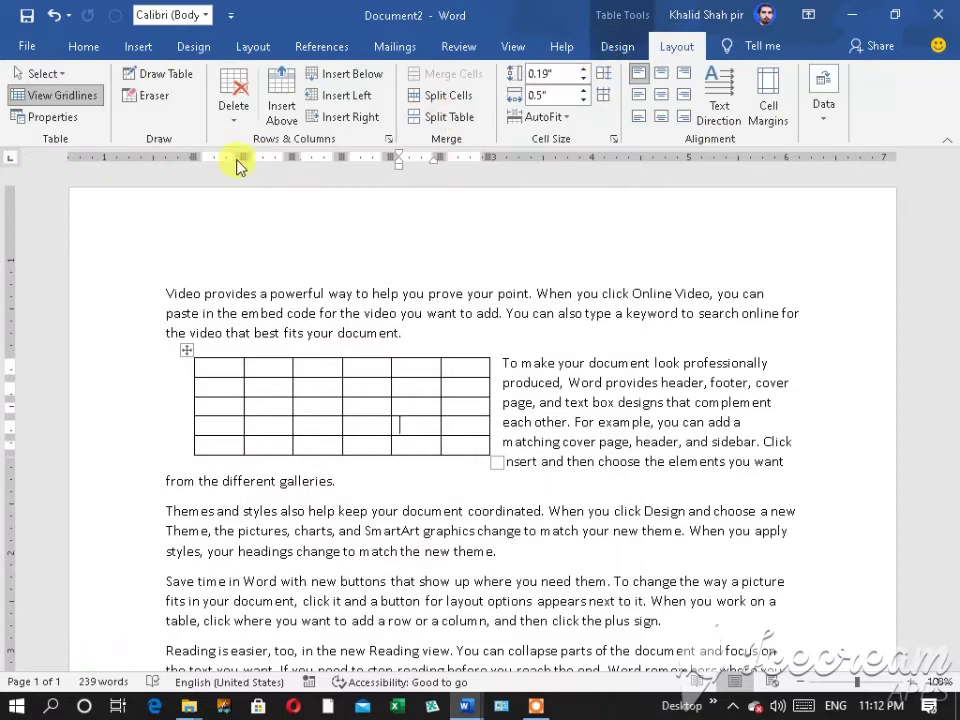
{"action": "left_click", "coordinate": [58, 118]}
{"action": "left_click", "coordinate": [388, 316]}
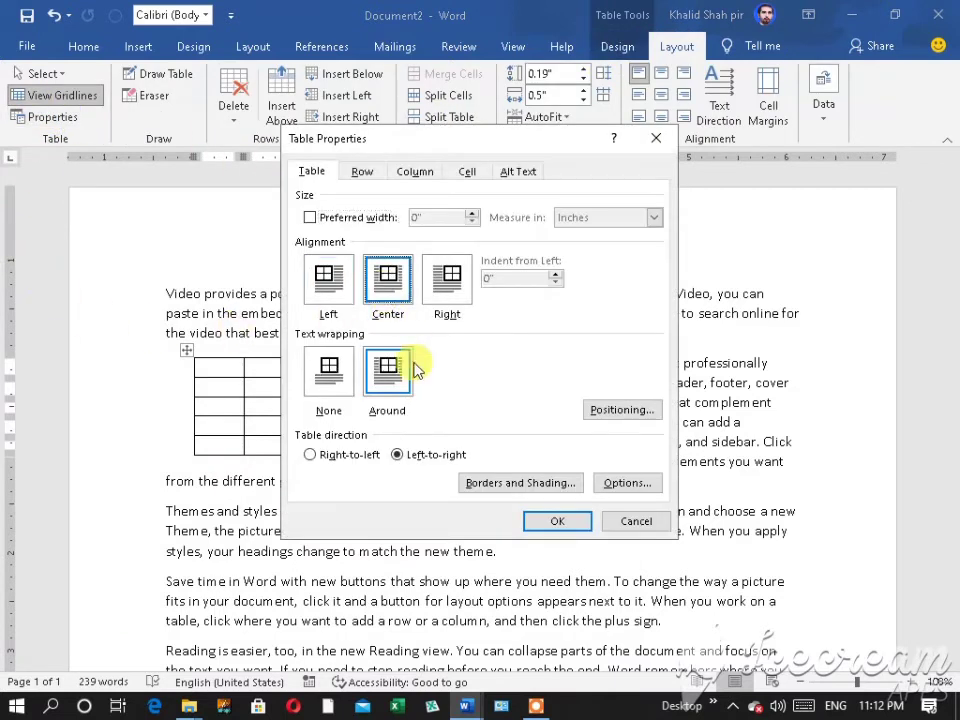
{"action": "left_click", "coordinate": [555, 521]}
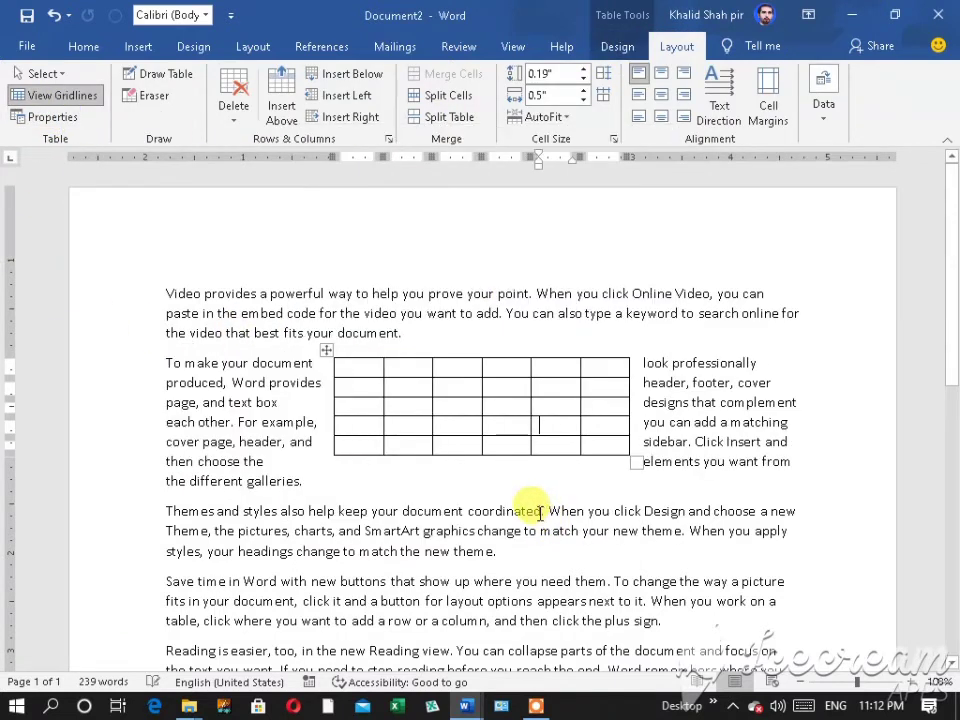
Step: Change the six-column table's alignment to Right in Table Properties
{"action": "left_click", "coordinate": [60, 118]}
{"action": "left_click", "coordinate": [450, 280]}
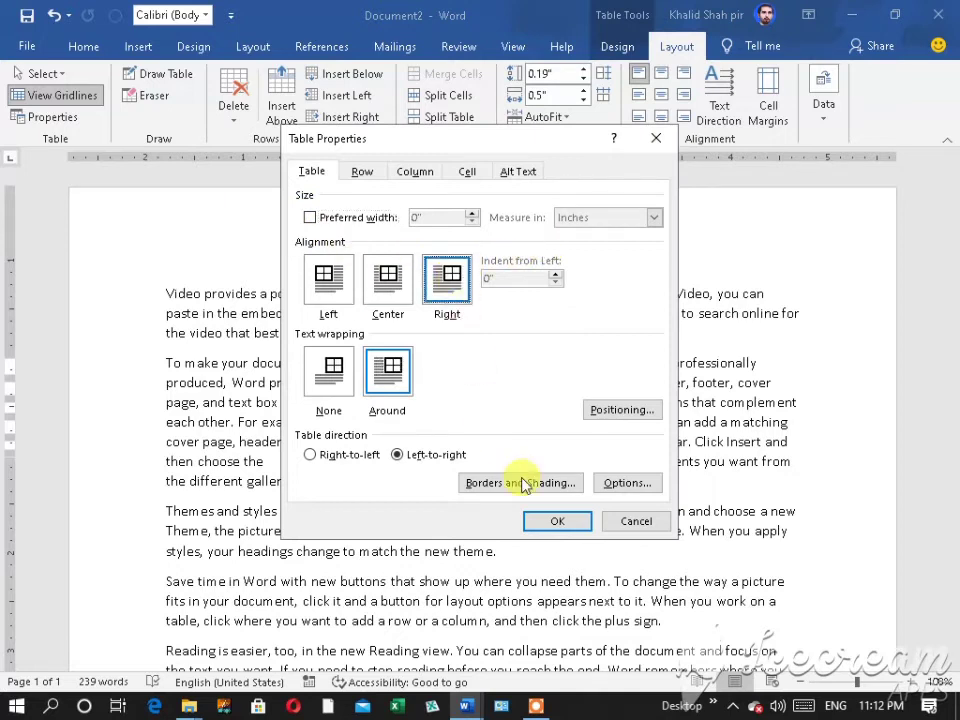
{"action": "left_click", "coordinate": [558, 522]}
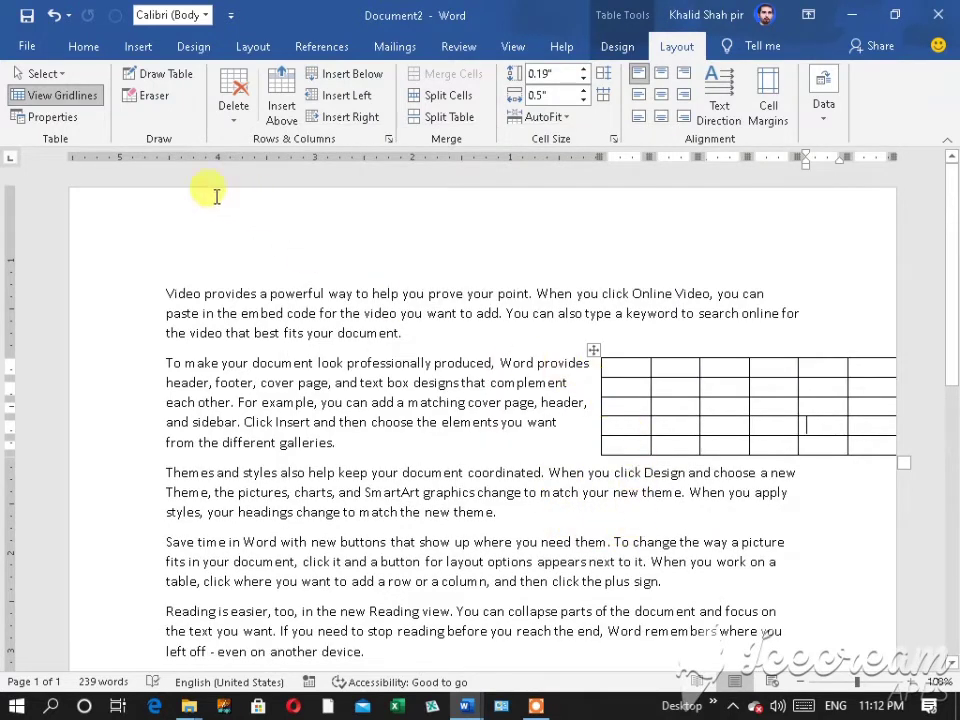
Step: Return the six-column table's alignment to Center in Table Properties
{"action": "left_click", "coordinate": [52, 117]}
{"action": "left_click", "coordinate": [370, 290]}
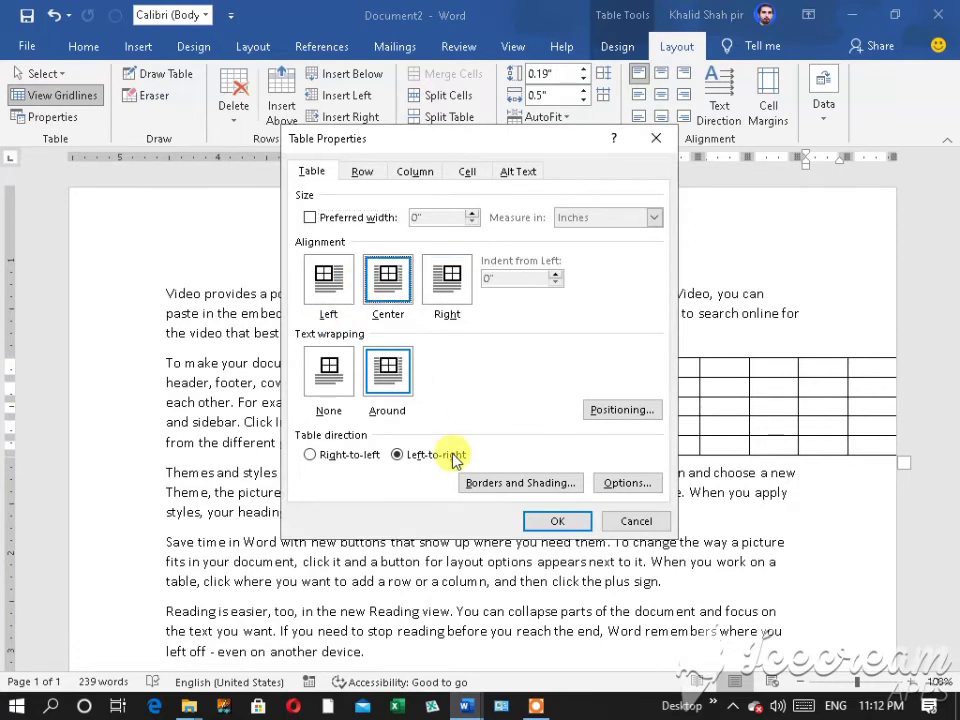
{"action": "left_click", "coordinate": [558, 521]}
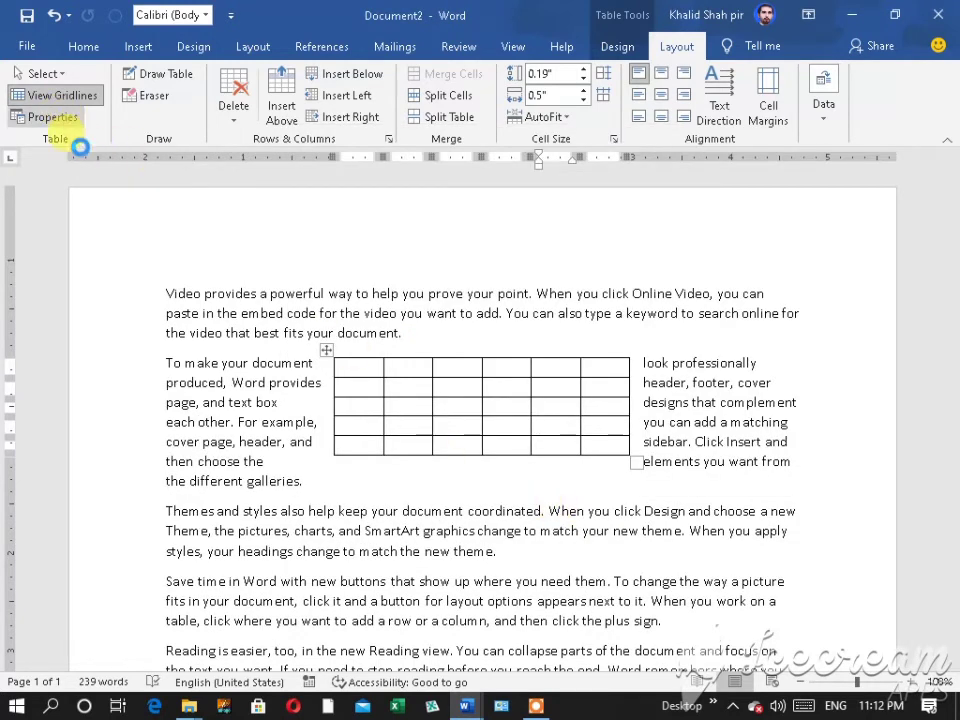
Step: Set the centered table's text wrapping to None in Table Properties
{"action": "left_click", "coordinate": [52, 117]}
{"action": "left_click", "coordinate": [333, 372]}
{"action": "left_click", "coordinate": [564, 521]}
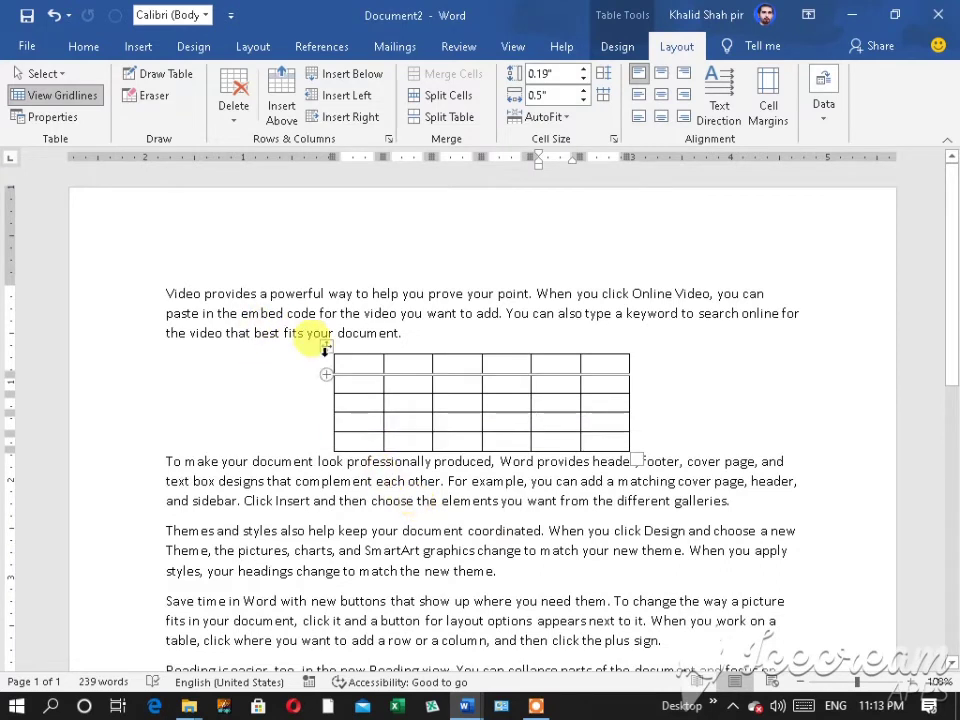
Step: Move the six-column table down into the fourth paragraph and set its text wrapping to None with Left alignment
{"action": "left_click_drag", "start_coordinate": [325, 352], "coordinate": [321, 418]}
{"action": "left_click_drag", "start_coordinate": [326, 349], "coordinate": [274, 480]}
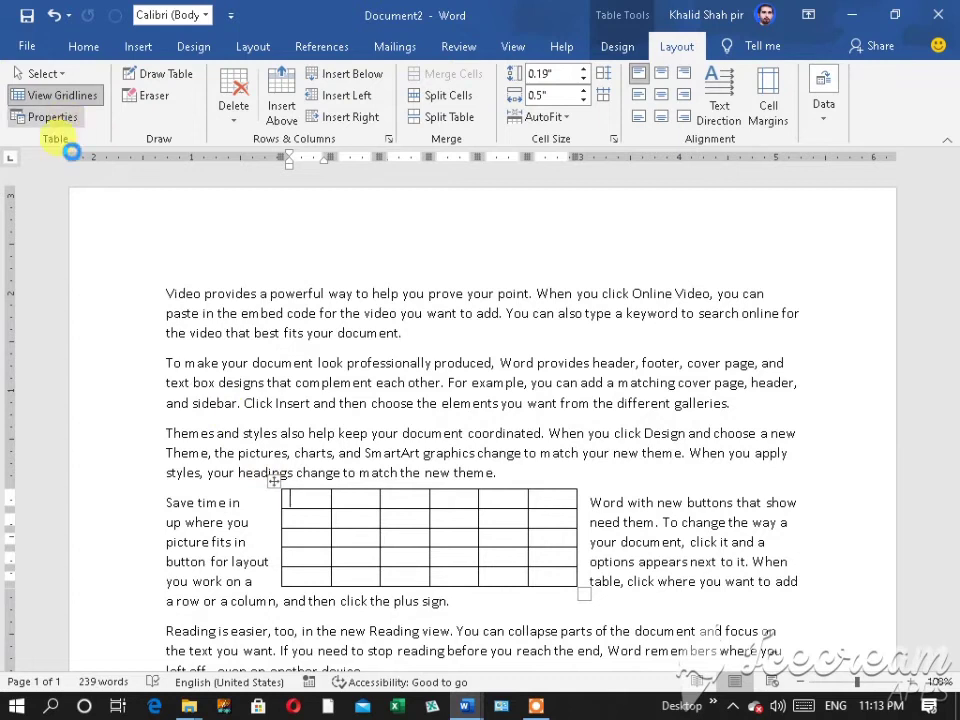
{"action": "left_click", "coordinate": [55, 117]}
{"action": "left_click", "coordinate": [335, 390]}
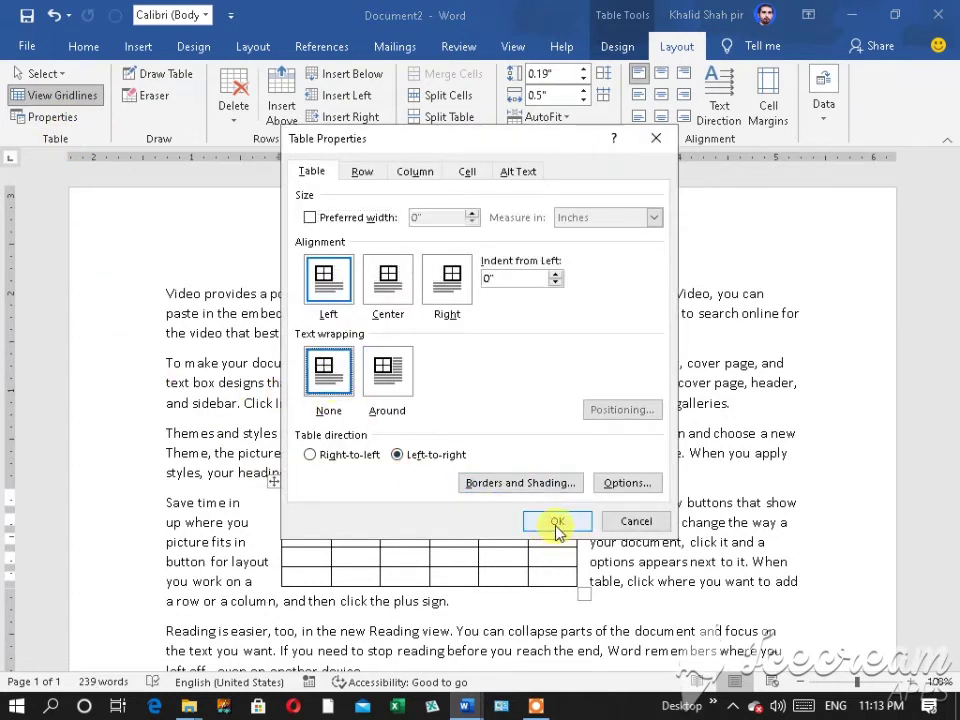
{"action": "left_click", "coordinate": [557, 522]}
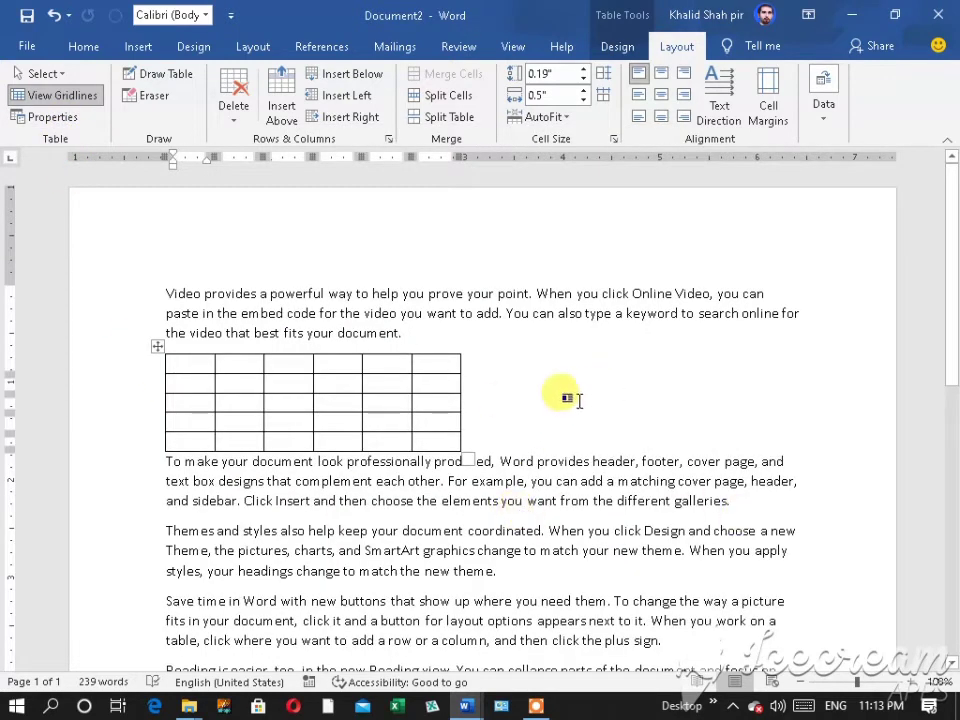
Step: Move the table horizontally to an indent of about 1.73" from the left and check its Table Properties
{"action": "left_click_drag", "start_coordinate": [156, 345], "coordinate": [323, 348]}
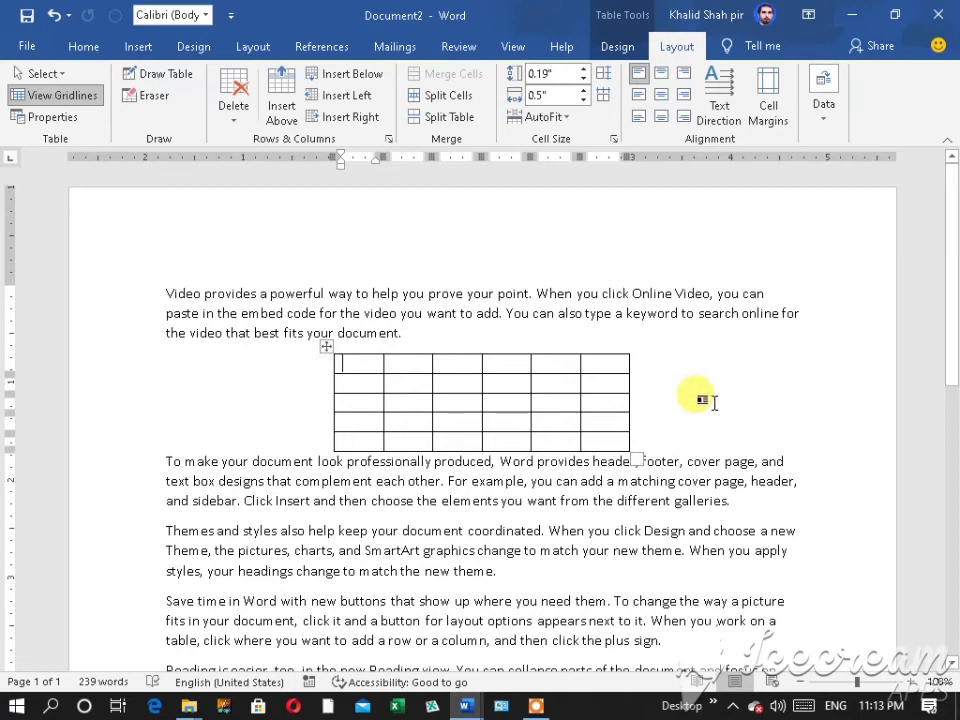
{"action": "left_click", "coordinate": [45, 117]}
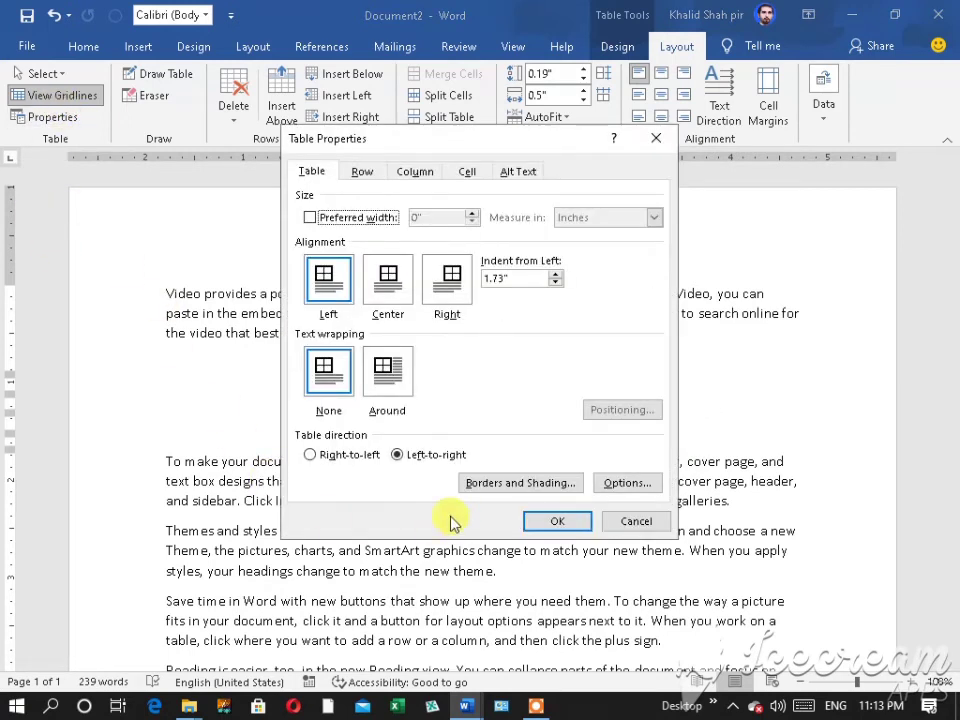
{"action": "left_click", "coordinate": [655, 139]}
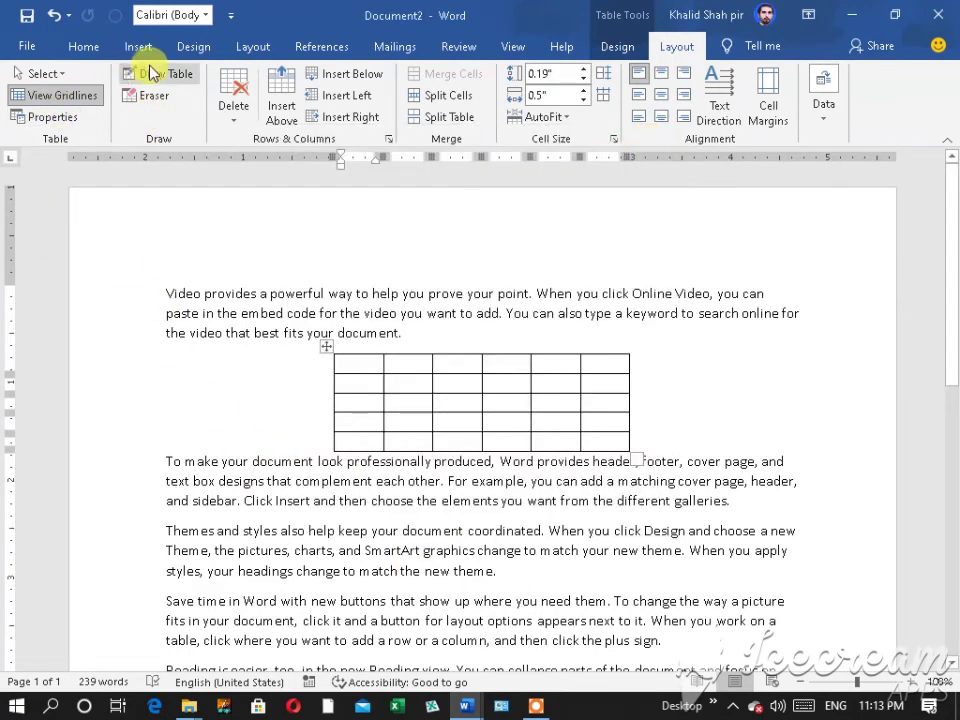
{"action": "scroll", "coordinate": [339, 418], "scroll_direction": "down", "scroll_amount": 10}
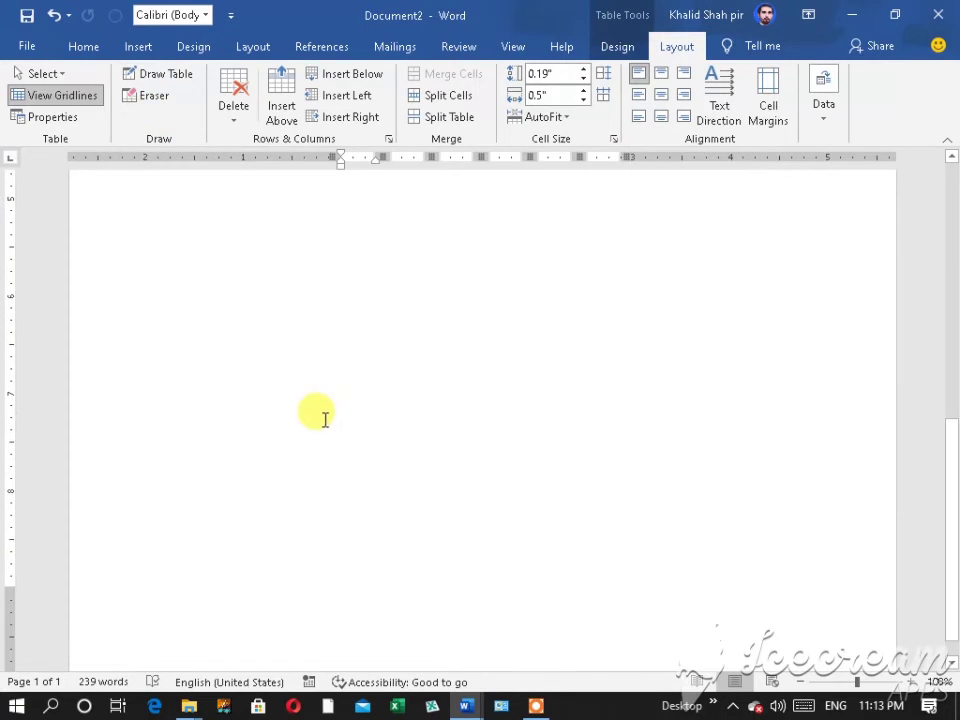
Step: Insert an 8x6 table on the empty line below the last paragraph and place the cursor inside it
{"action": "scroll", "coordinate": [345, 414], "scroll_direction": "up", "scroll_amount": 4}
{"action": "left_click", "coordinate": [191, 255]}
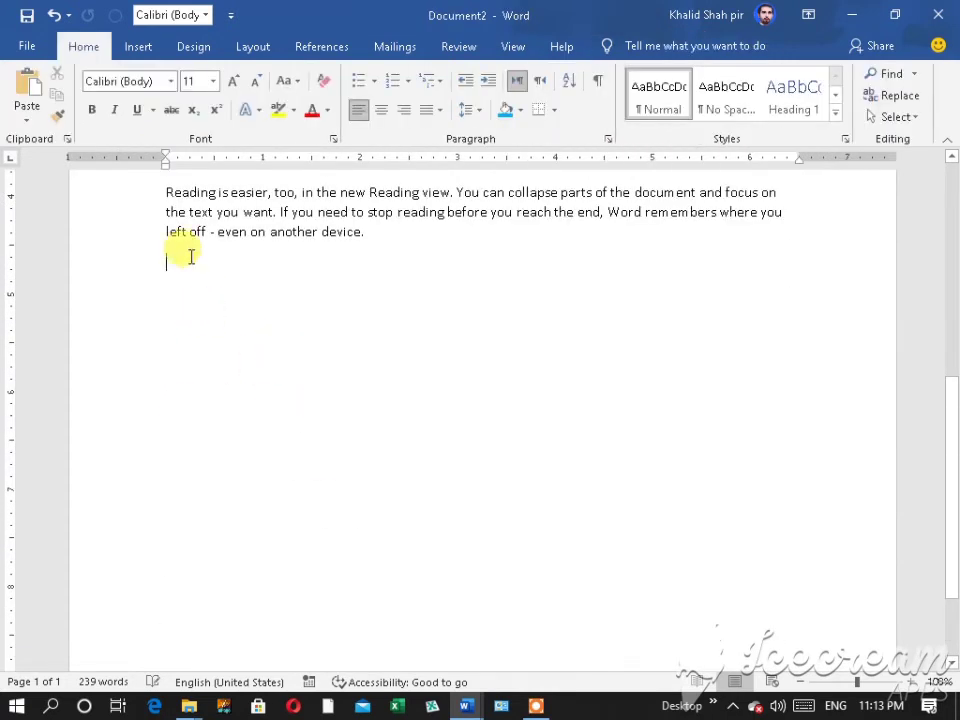
{"action": "left_click", "coordinate": [138, 47]}
{"action": "left_click", "coordinate": [80, 108]}
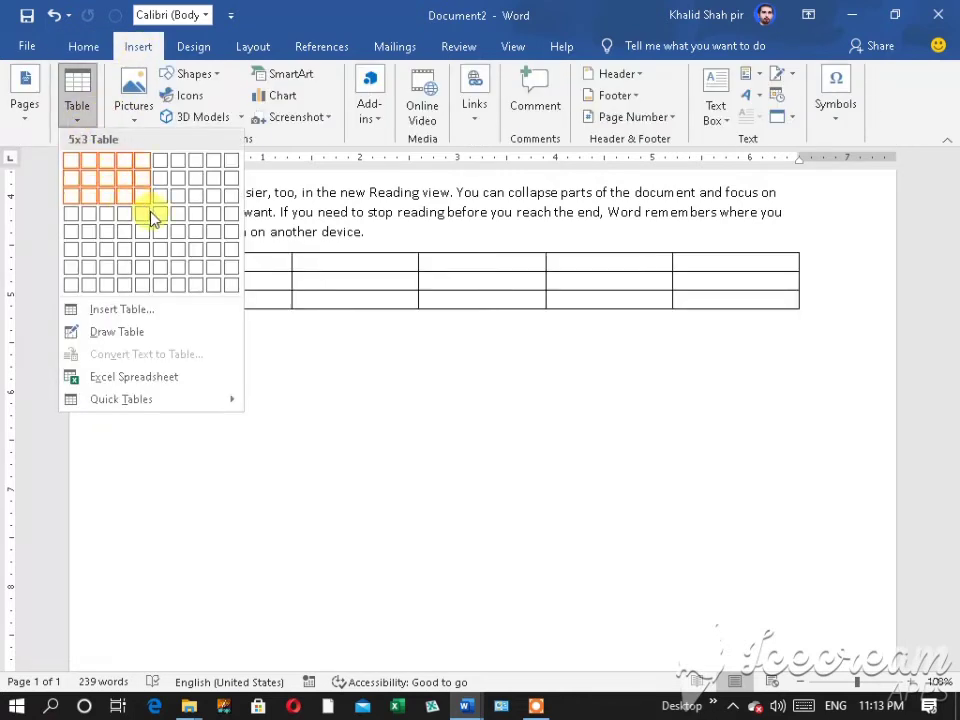
{"action": "left_click", "coordinate": [198, 248]}
{"action": "left_click", "coordinate": [358, 322]}
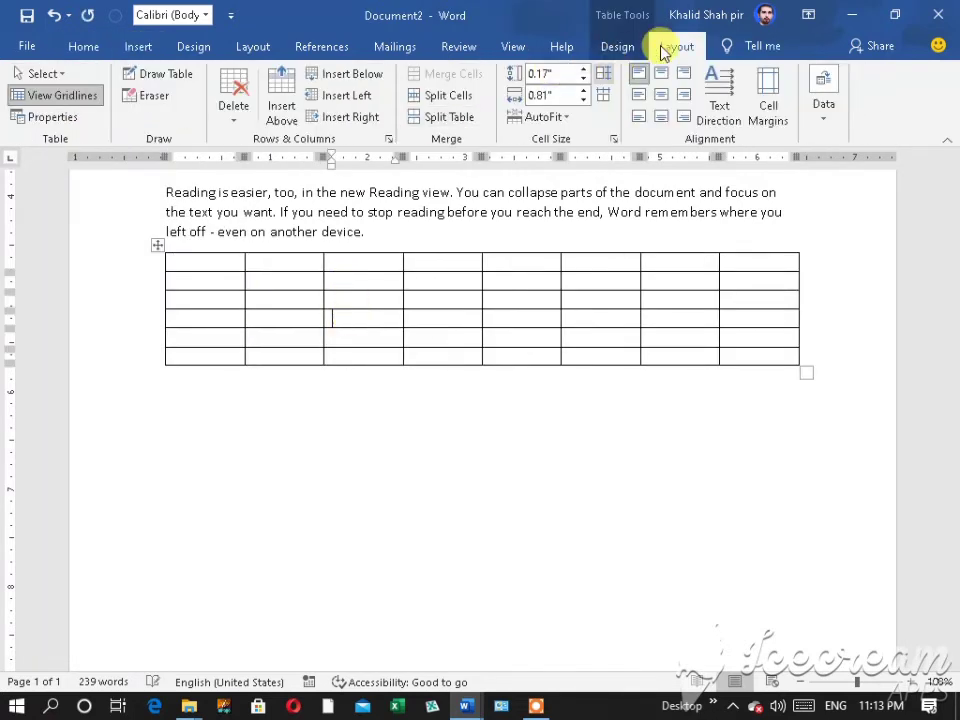
Step: Draw a table about 6.49" wide below the 8x6 table, dividing it into five columns and splitting them horizontally
{"action": "left_click", "coordinate": [158, 74]}
{"action": "mouse_move", "coordinate": [170, 400]}
{"action": "left_mouse_down"}
{"action": "mouse_move", "coordinate": [664, 521]}
{"action": "mouse_move", "coordinate": [806, 534]}
{"action": "mouse_move", "coordinate": [812, 560]}
{"action": "left_mouse_up"}
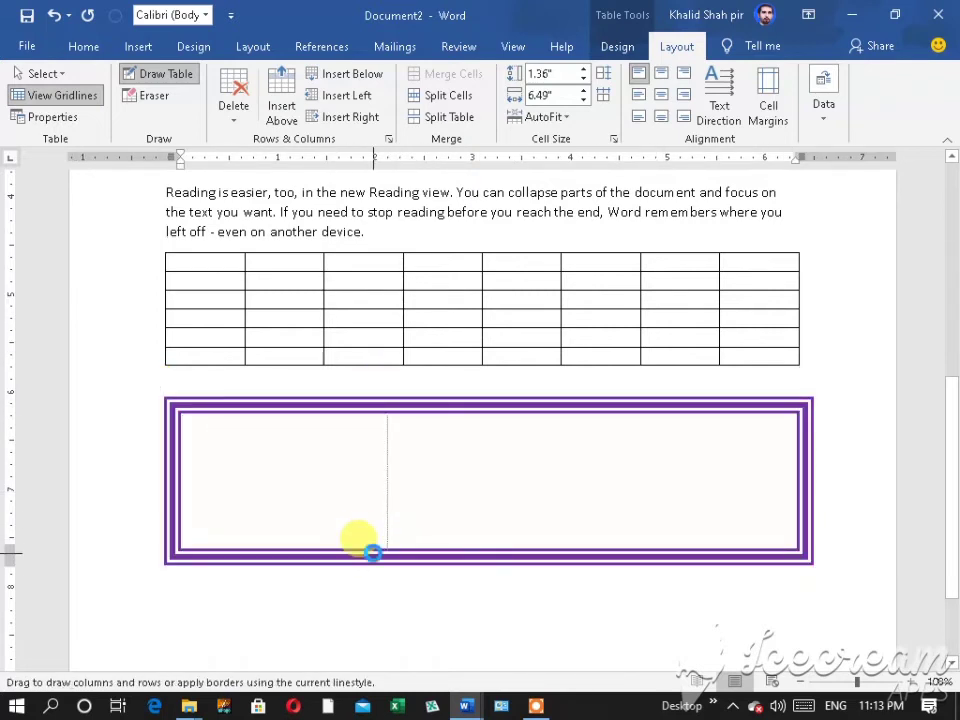
{"action": "left_click_drag", "start_coordinate": [377, 545], "coordinate": [377, 543]}
{"action": "left_click_drag", "start_coordinate": [630, 422], "coordinate": [626, 530]}
{"action": "left_click_drag", "start_coordinate": [395, 478], "coordinate": [617, 472]}
{"action": "left_click_drag", "start_coordinate": [726, 402], "coordinate": [720, 535]}
{"action": "left_click_drag", "start_coordinate": [269, 405], "coordinate": [264, 550]}
{"action": "left_click_drag", "start_coordinate": [181, 423], "coordinate": [382, 421]}
{"action": "left_click_drag", "start_coordinate": [639, 425], "coordinate": [795, 425]}
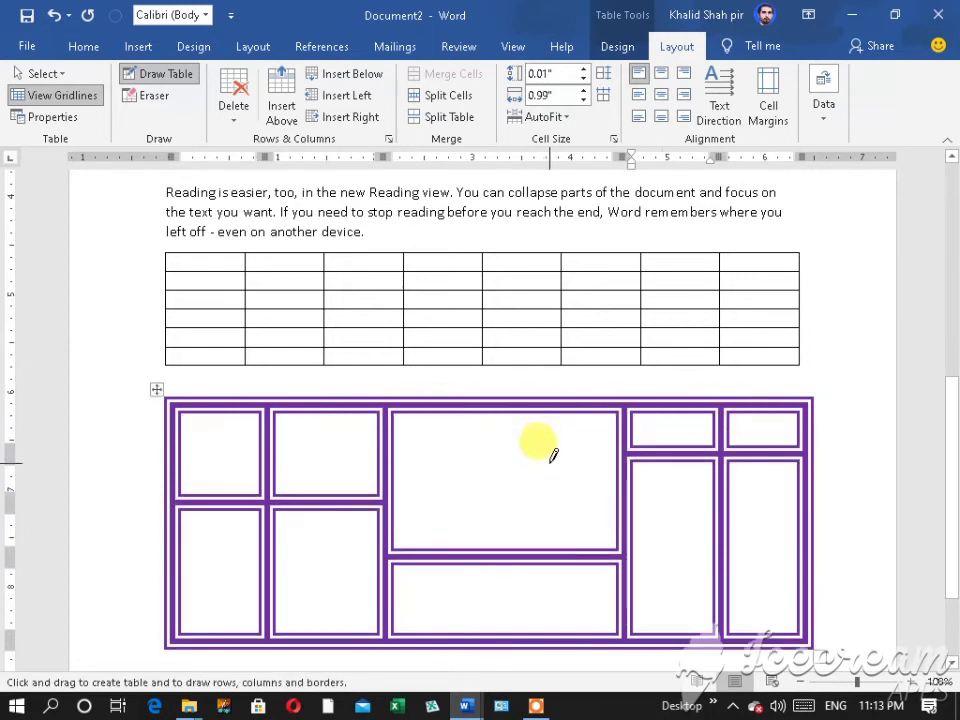
Step: Erase several inner borders of the drawn purple table with the Eraser, including the dividers between its columns
{"action": "left_click", "coordinate": [148, 96]}
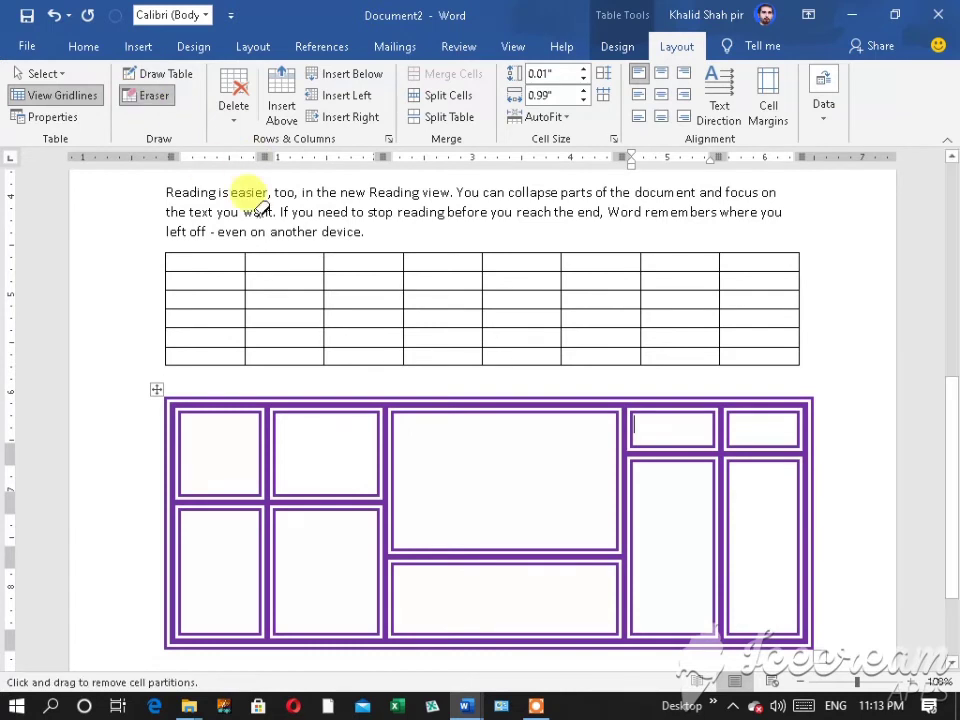
{"action": "left_click", "coordinate": [386, 440]}
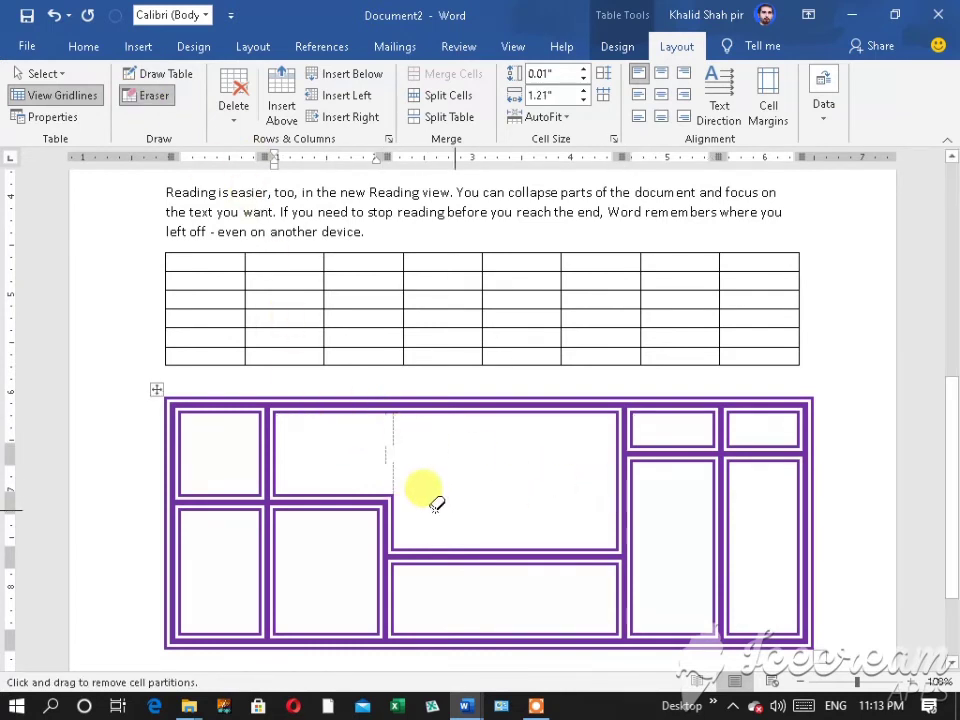
{"action": "left_click", "coordinate": [381, 505]}
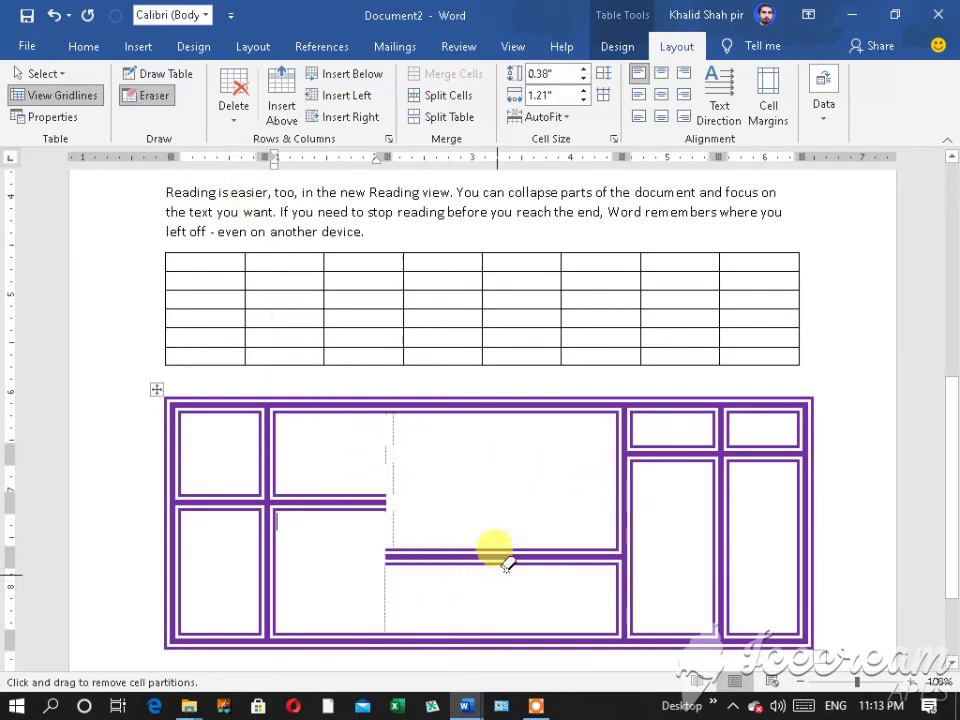
{"action": "left_click", "coordinate": [622, 430]}
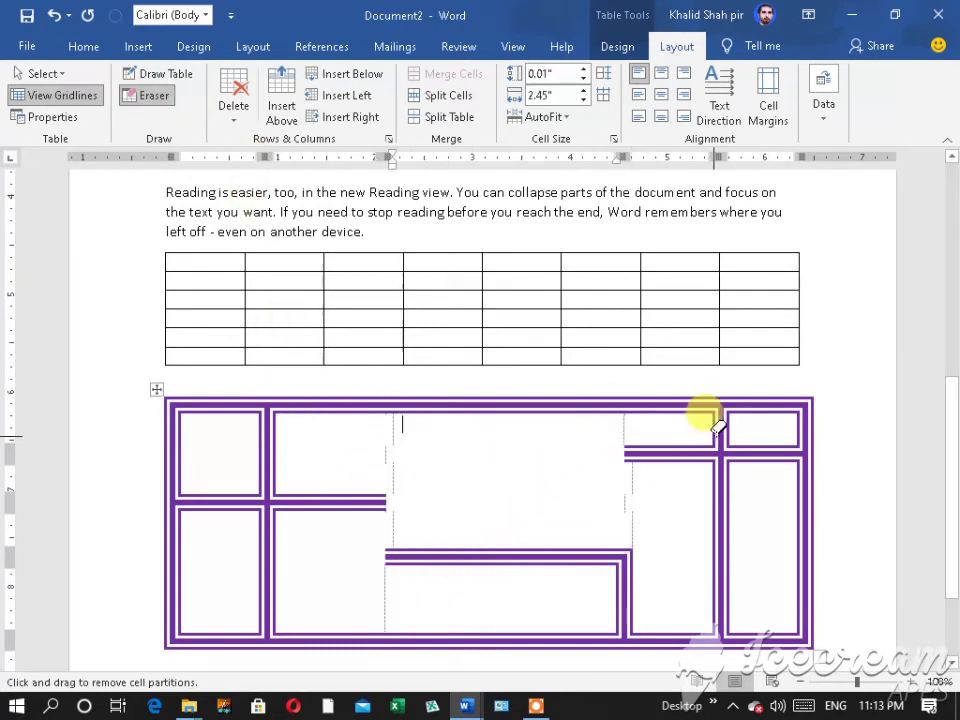
{"action": "left_click", "coordinate": [718, 497]}
{"action": "left_click", "coordinate": [707, 455]}
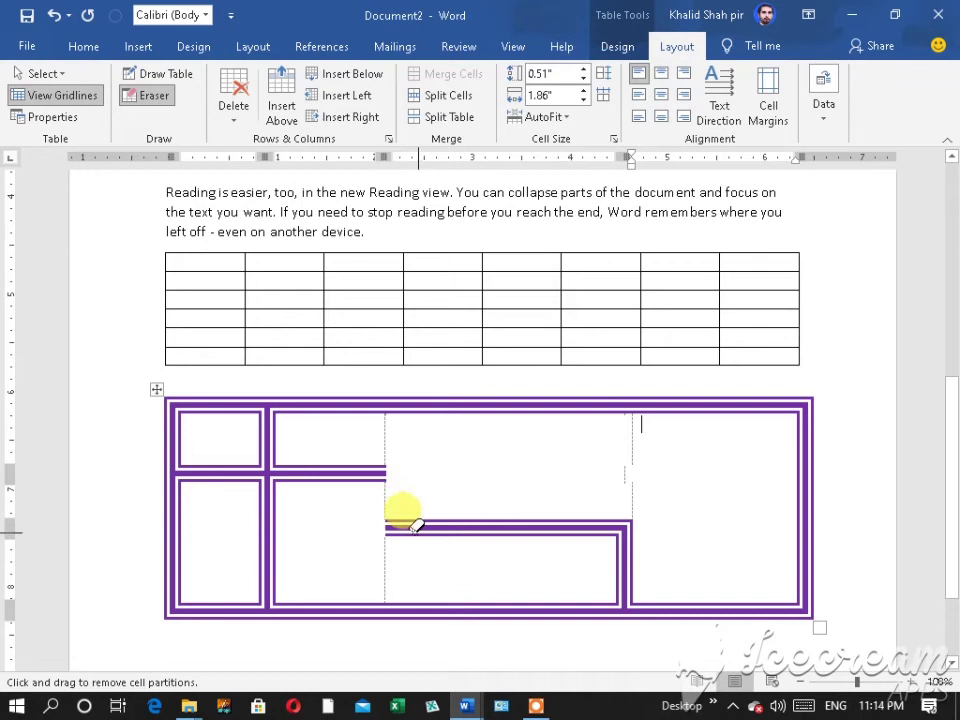
{"action": "left_click", "coordinate": [265, 410]}
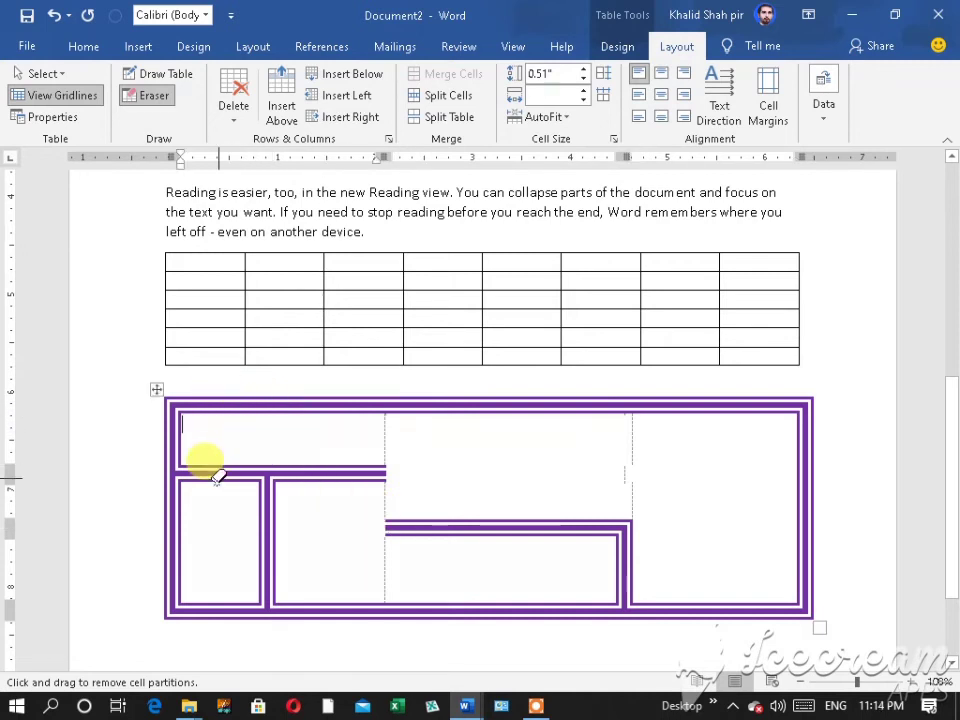
Step: Erase the remaining cells and outer border of the drawn purple table
{"action": "mouse_move", "coordinate": [168, 430]}
{"action": "left_mouse_down"}
{"action": "mouse_move", "coordinate": [178, 589]}
{"action": "mouse_move", "coordinate": [326, 596]}
{"action": "mouse_move", "coordinate": [317, 583]}
{"action": "left_mouse_up"}
{"action": "mouse_move", "coordinate": [305, 475]}
{"action": "left_mouse_down"}
{"action": "mouse_move", "coordinate": [536, 574]}
{"action": "mouse_move", "coordinate": [504, 581]}
{"action": "left_mouse_up"}
{"action": "mouse_move", "coordinate": [251, 399]}
{"action": "left_mouse_down"}
{"action": "mouse_move", "coordinate": [348, 485]}
{"action": "mouse_move", "coordinate": [649, 660]}
{"action": "mouse_move", "coordinate": [797, 625]}
{"action": "mouse_move", "coordinate": [835, 578]}
{"action": "mouse_move", "coordinate": [837, 586]}
{"action": "left_mouse_up"}
{"action": "left_click", "coordinate": [837, 586]}
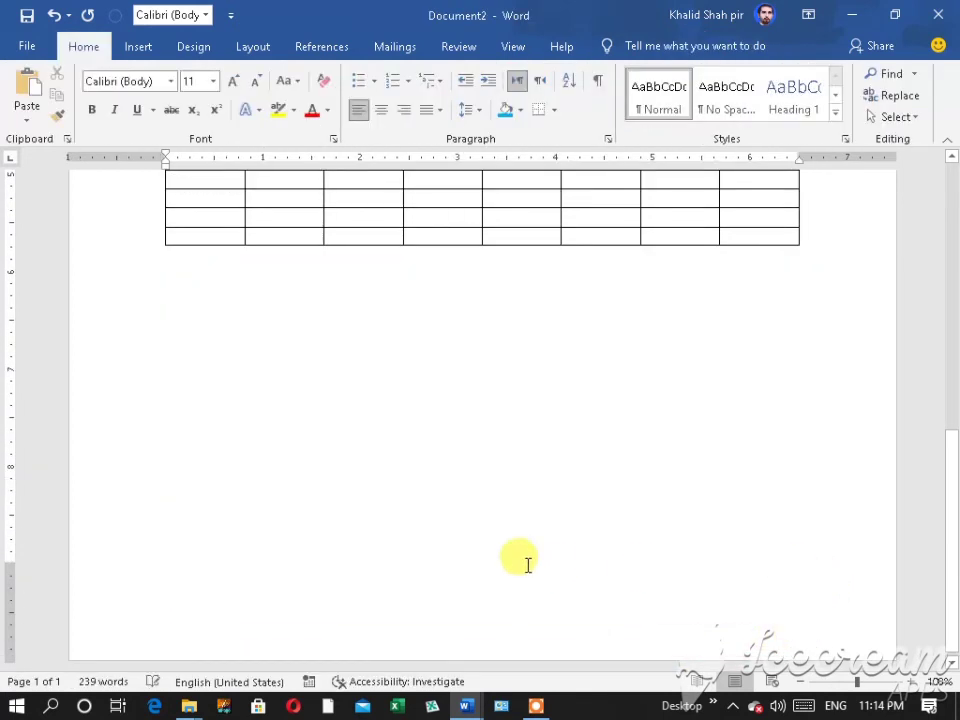
{"action": "left_click", "coordinate": [354, 198]}
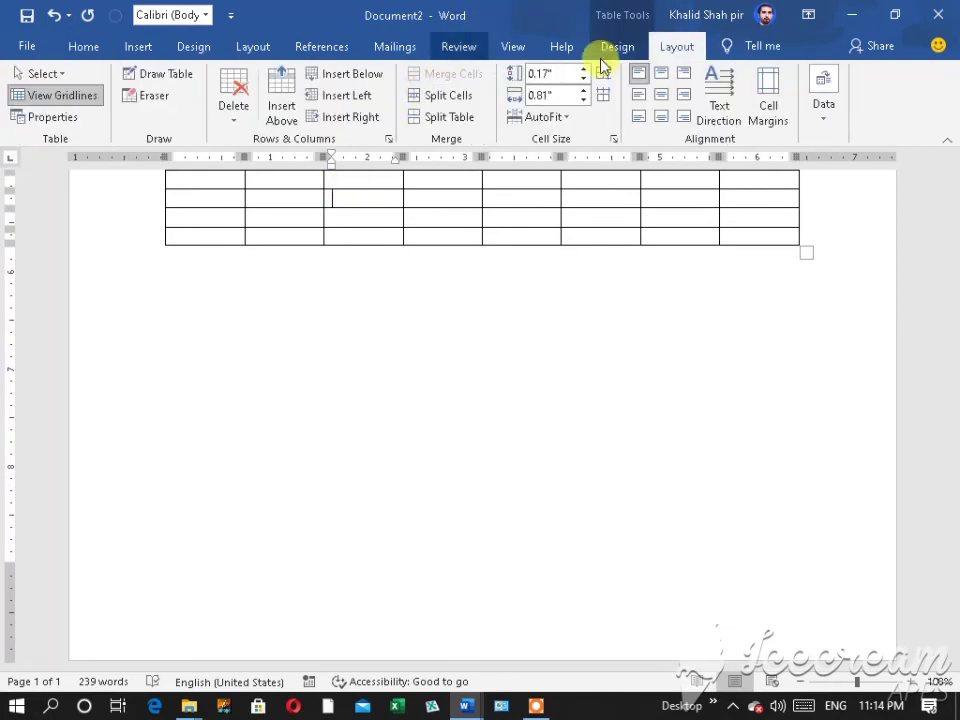
{"action": "left_click", "coordinate": [249, 118]}
{"action": "left_click", "coordinate": [437, 363]}
{"action": "key", "text": "ctrl+z"}
Step: Number the 8x6 table's first row from 1 to 8 and the rest of its first column from 2 to 6
{"action": "scroll", "coordinate": [437, 363], "scroll_direction": "up", "scroll_amount": 3}
{"action": "left_click", "coordinate": [188, 332]}
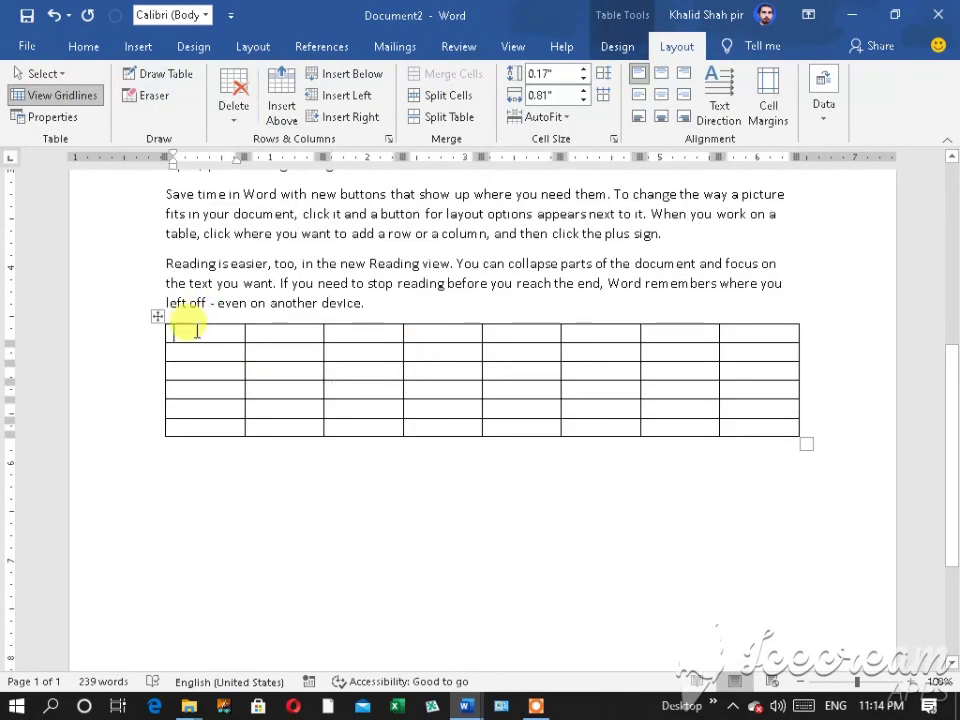
{"action": "type", "text": "1"}
{"action": "key", "text": "Tab"}
{"action": "type", "text": "2"}
{"action": "key", "text": "Tab"}
{"action": "type", "text": "8"}
{"action": "key", "text": "Tab"}
{"action": "type", "text": "2"}
{"action": "key", "text": "Down"}
{"action": "type", "text": "3"}
{"action": "type", "text": "6"}
Step: Delete the second cell of row 2, shifting cells left, and delete the table's entire second column
{"action": "left_click", "coordinate": [265, 354]}
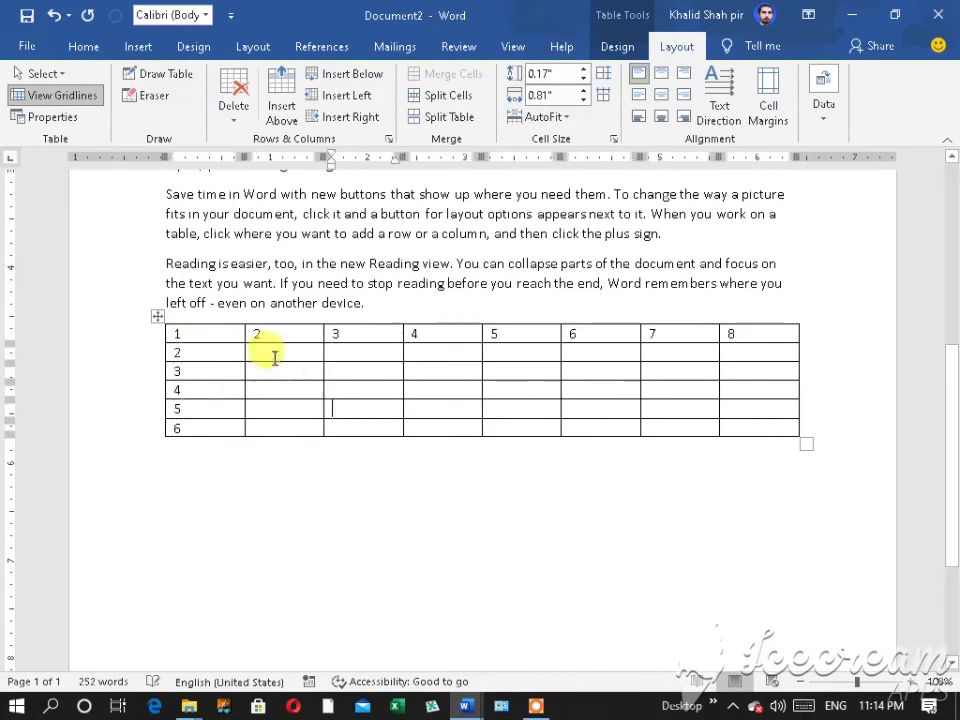
{"action": "left_click", "coordinate": [232, 120]}
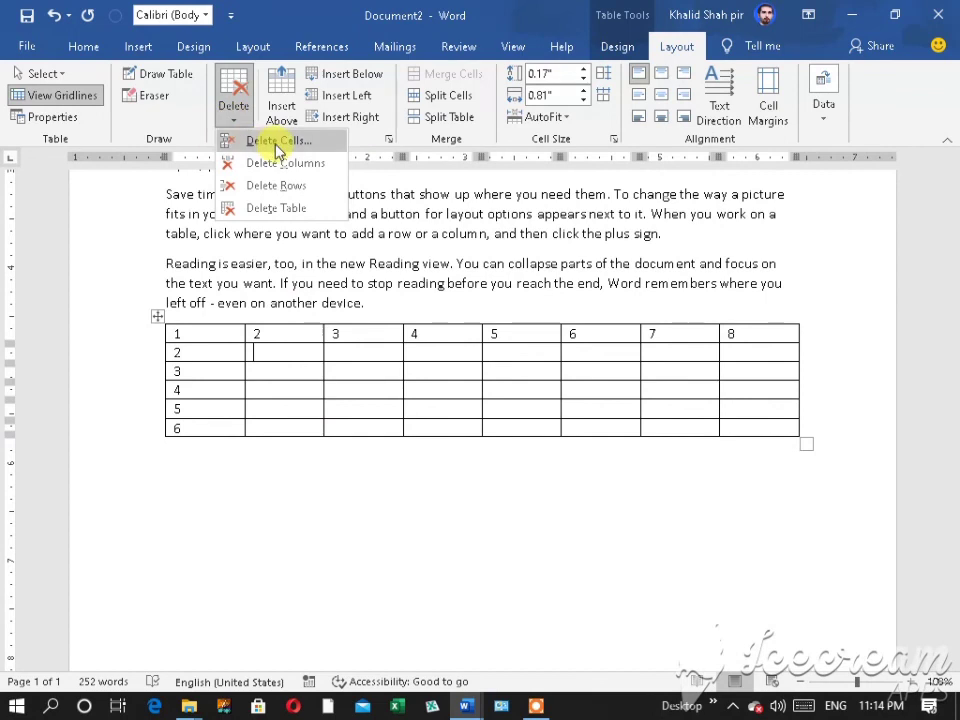
{"action": "left_click", "coordinate": [271, 140]}
{"action": "left_click", "coordinate": [462, 390]}
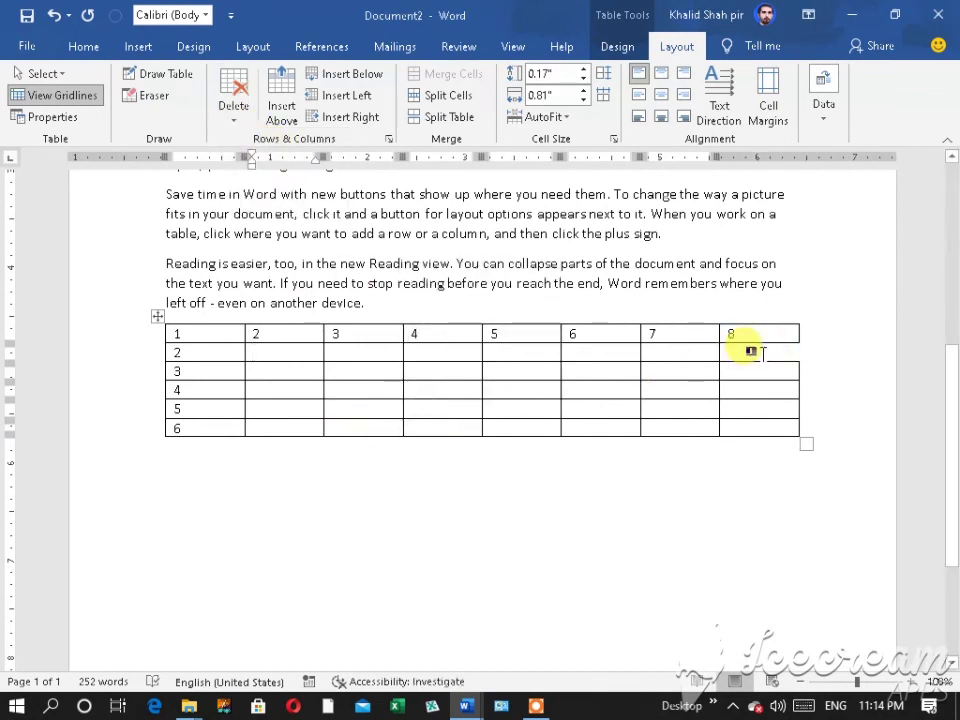
{"action": "left_click", "coordinate": [230, 115]}
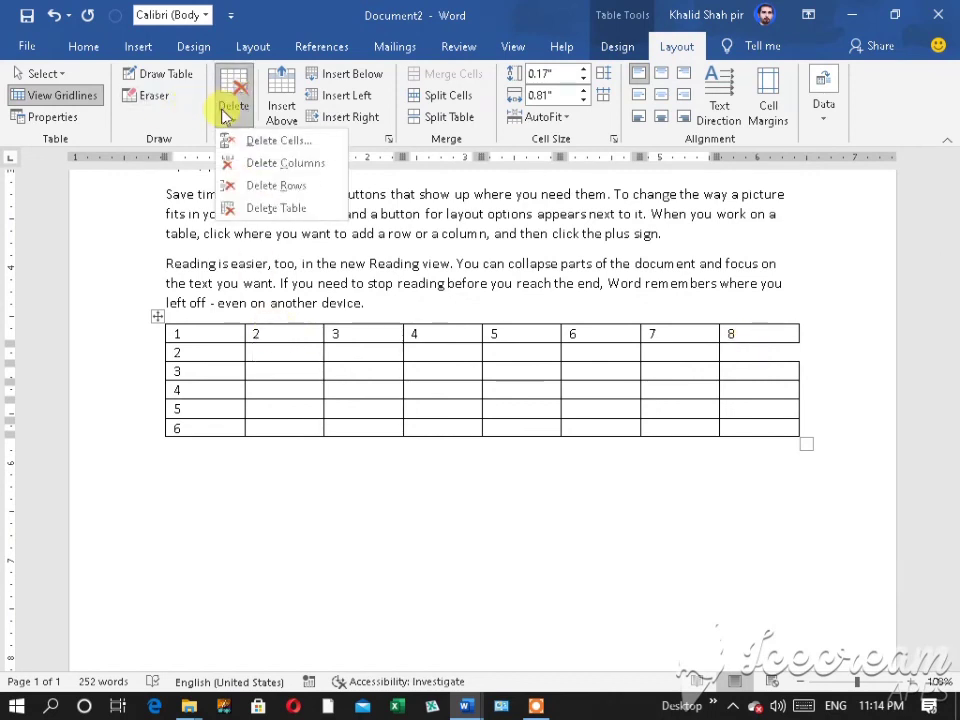
{"action": "left_click", "coordinate": [273, 166]}
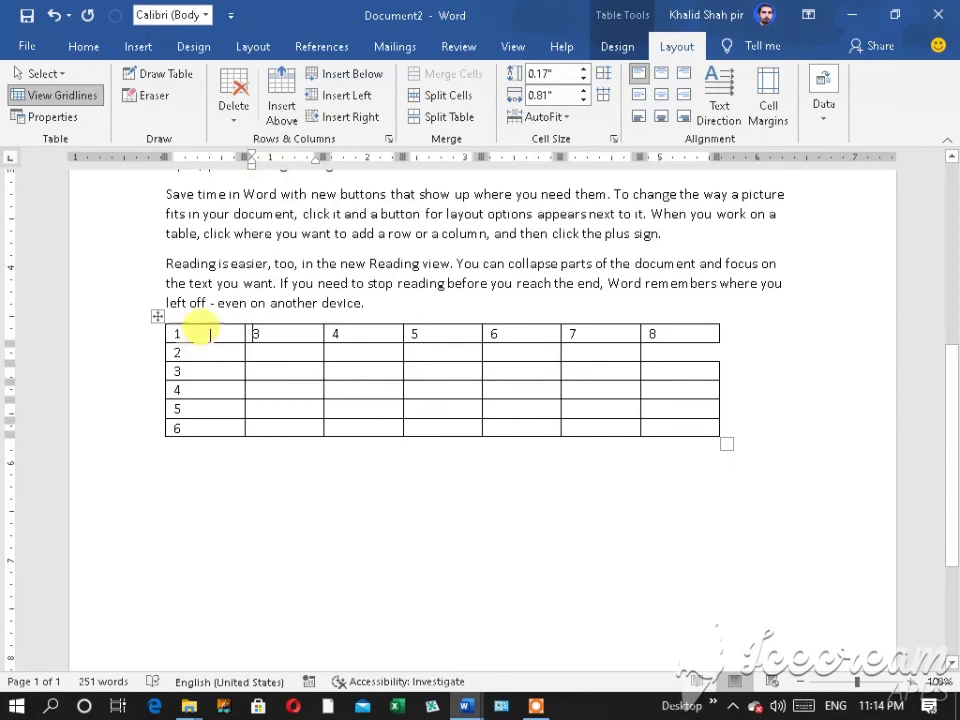